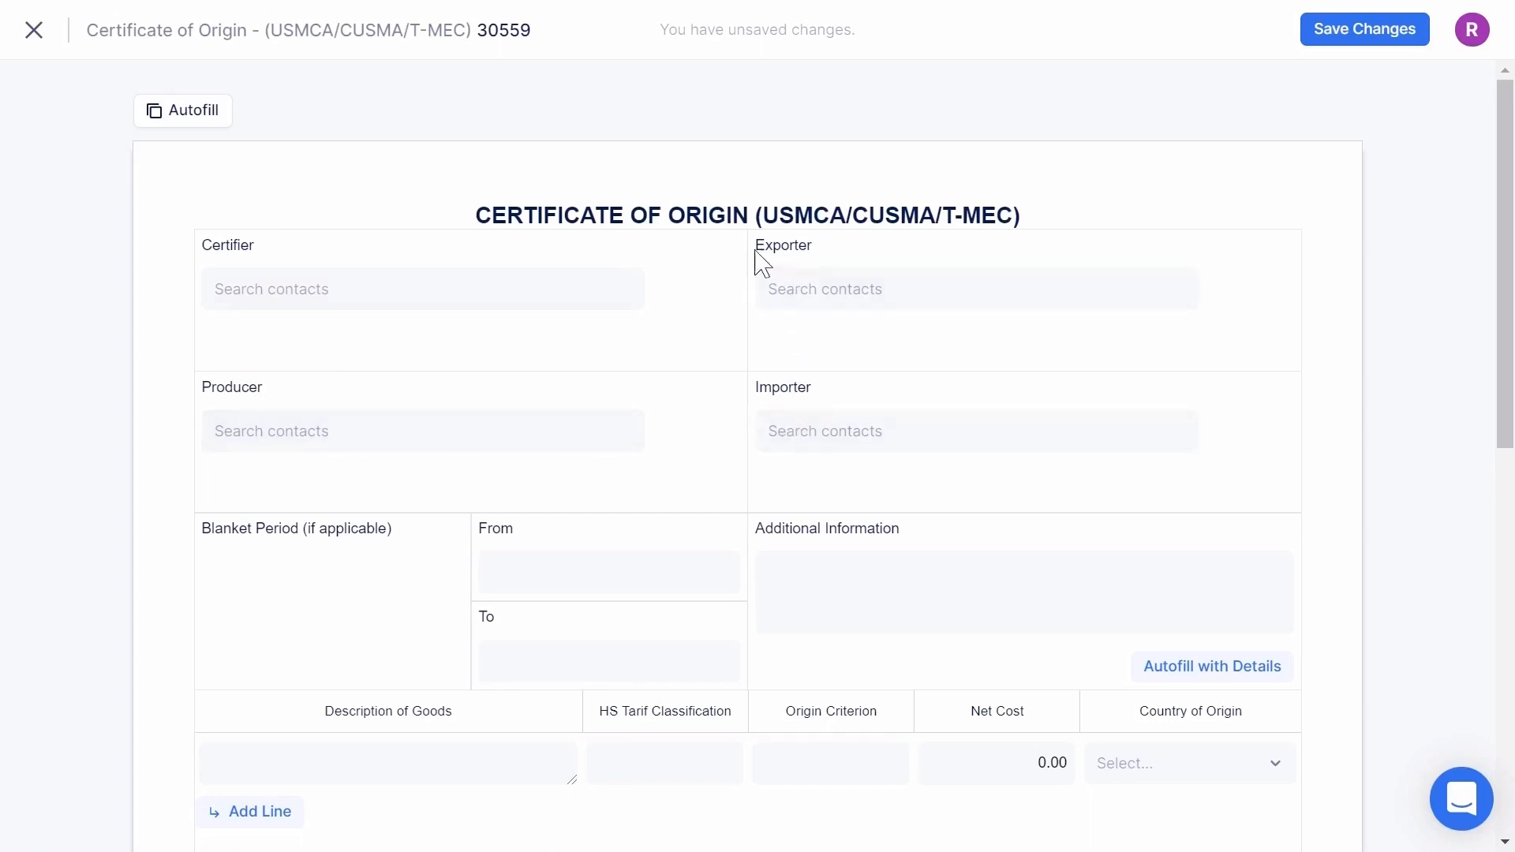
- Choose ABC Exports from the contacts as certifier, producer and exporter
click(327, 295)
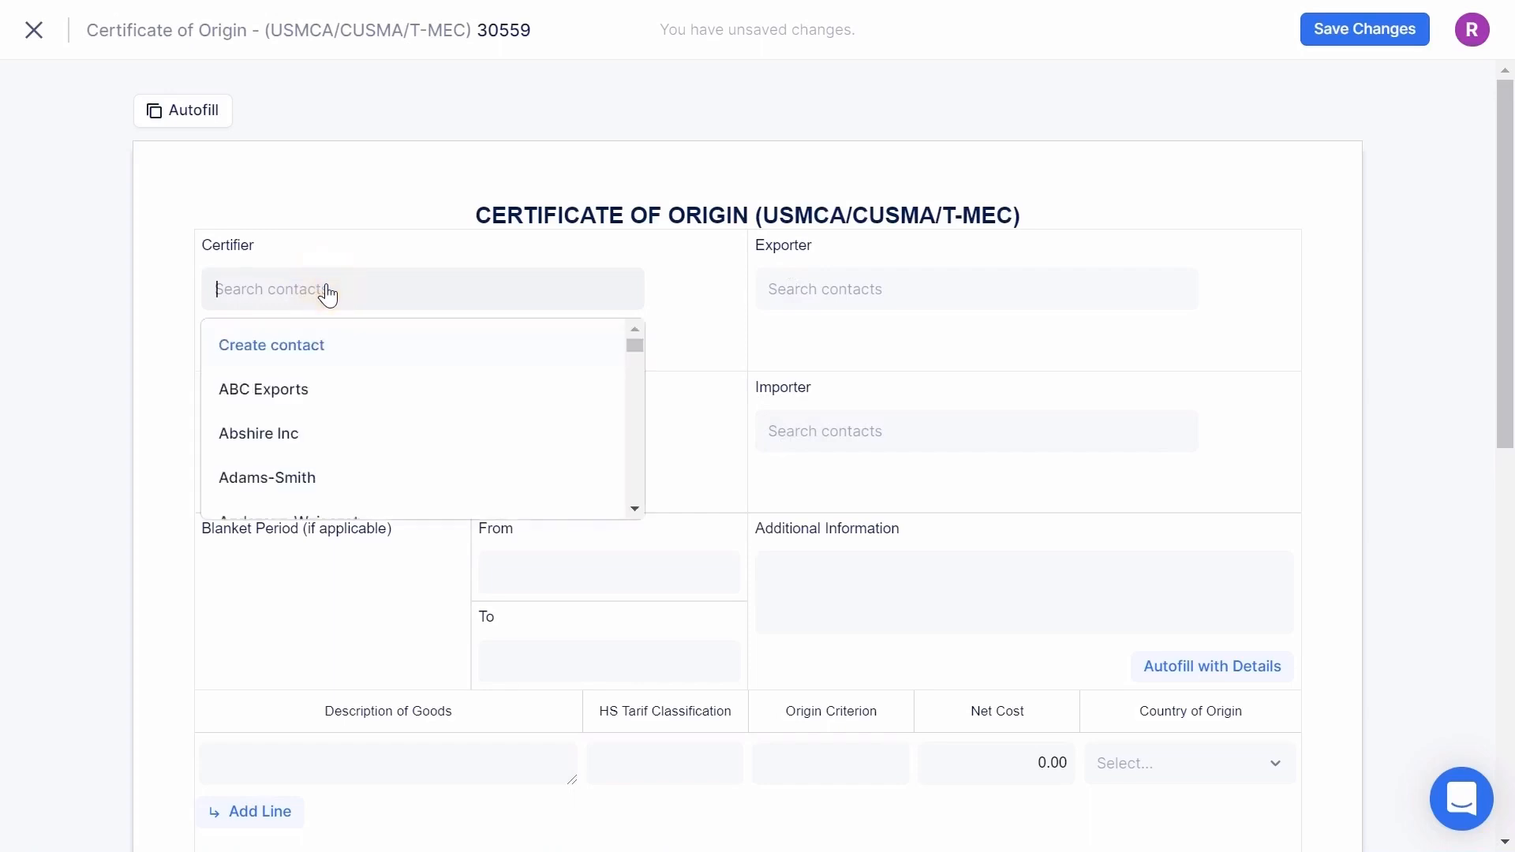
click(295, 390)
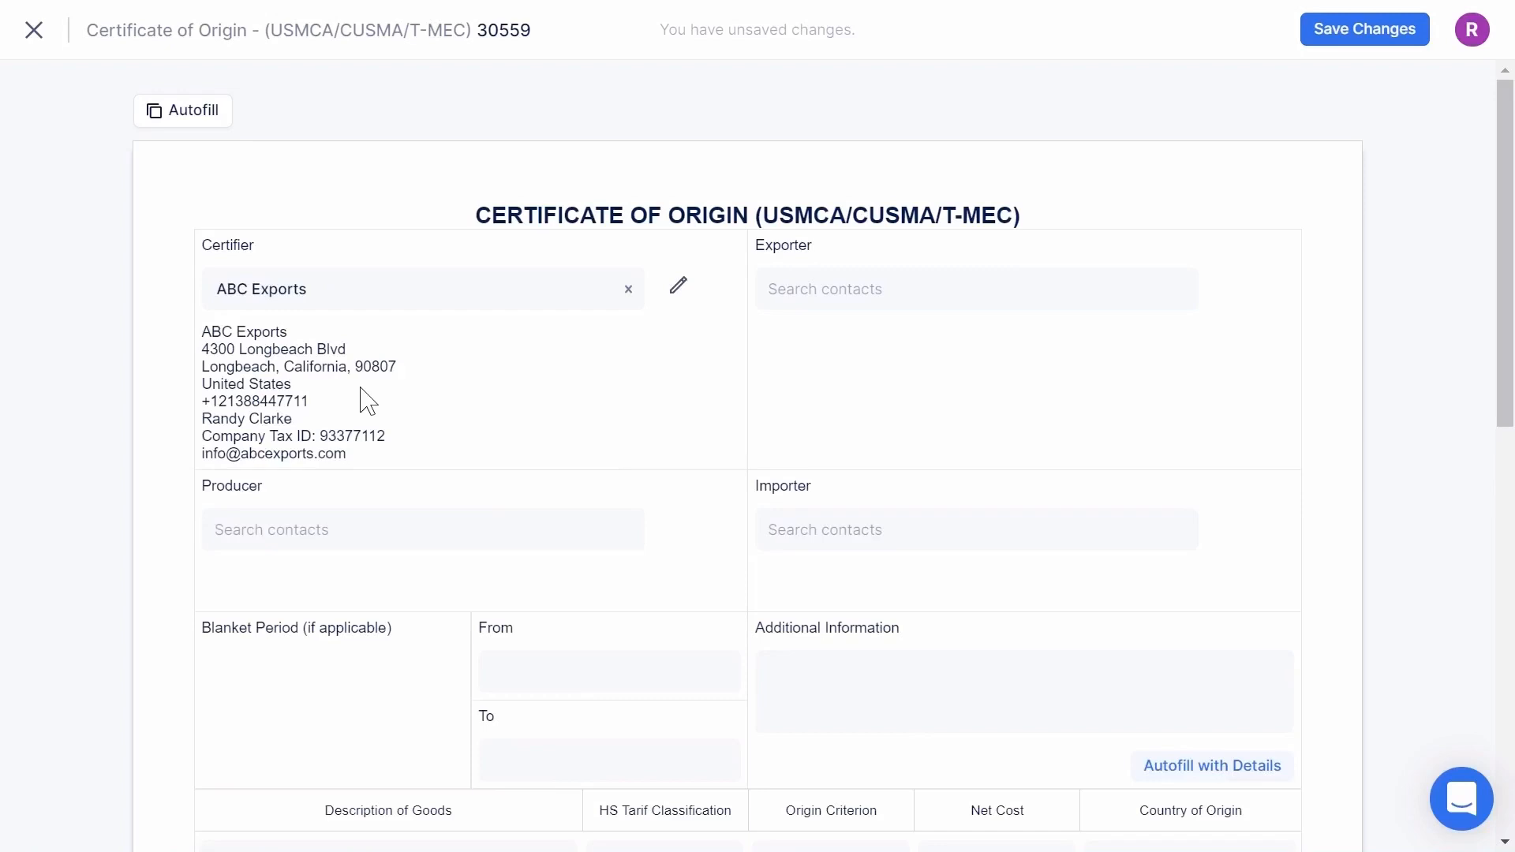
click(342, 534)
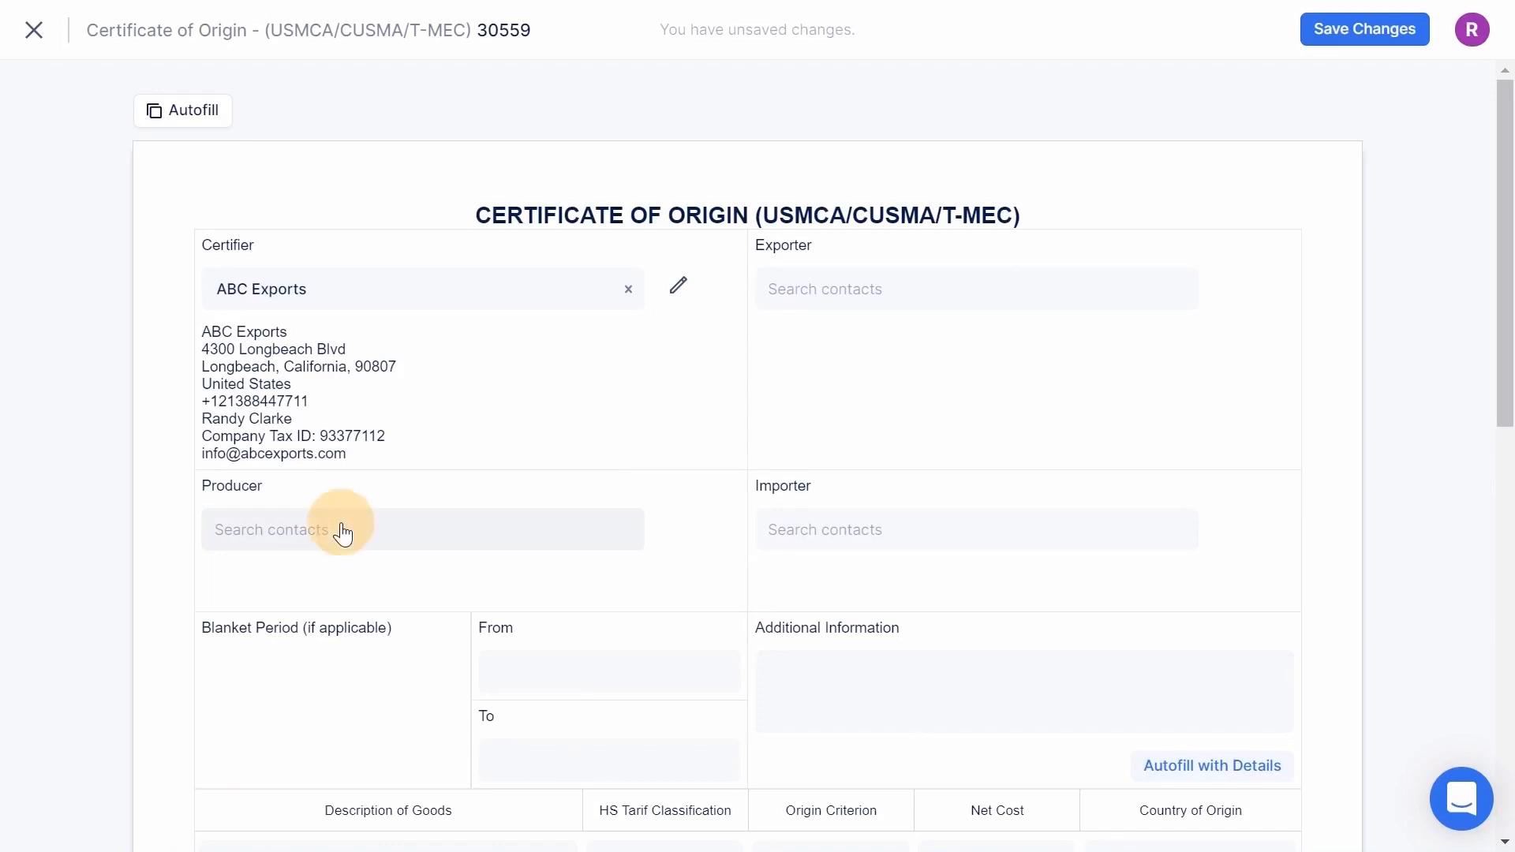
click(284, 638)
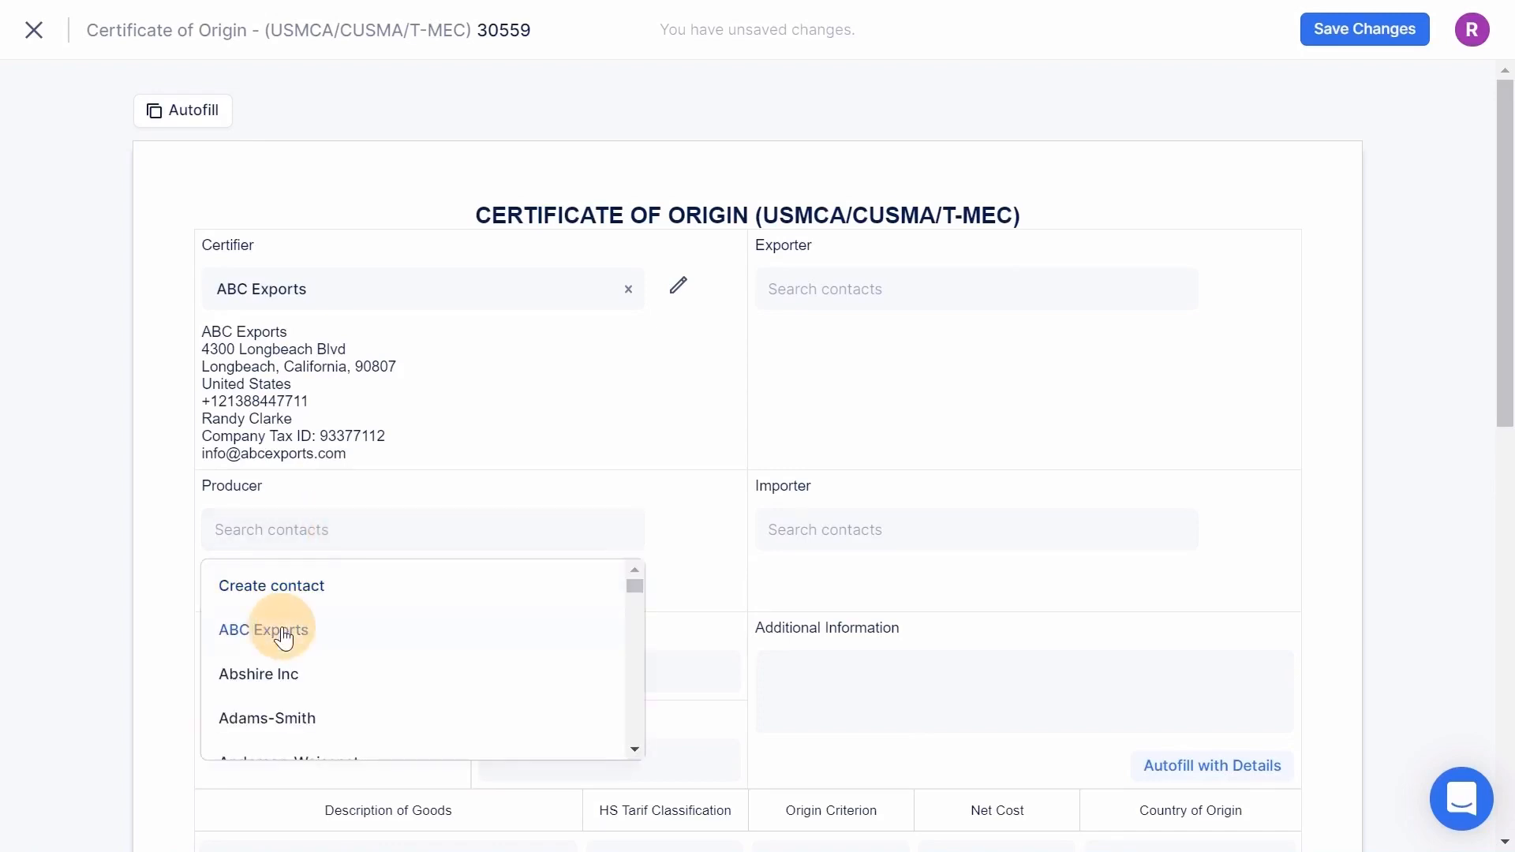
click(843, 299)
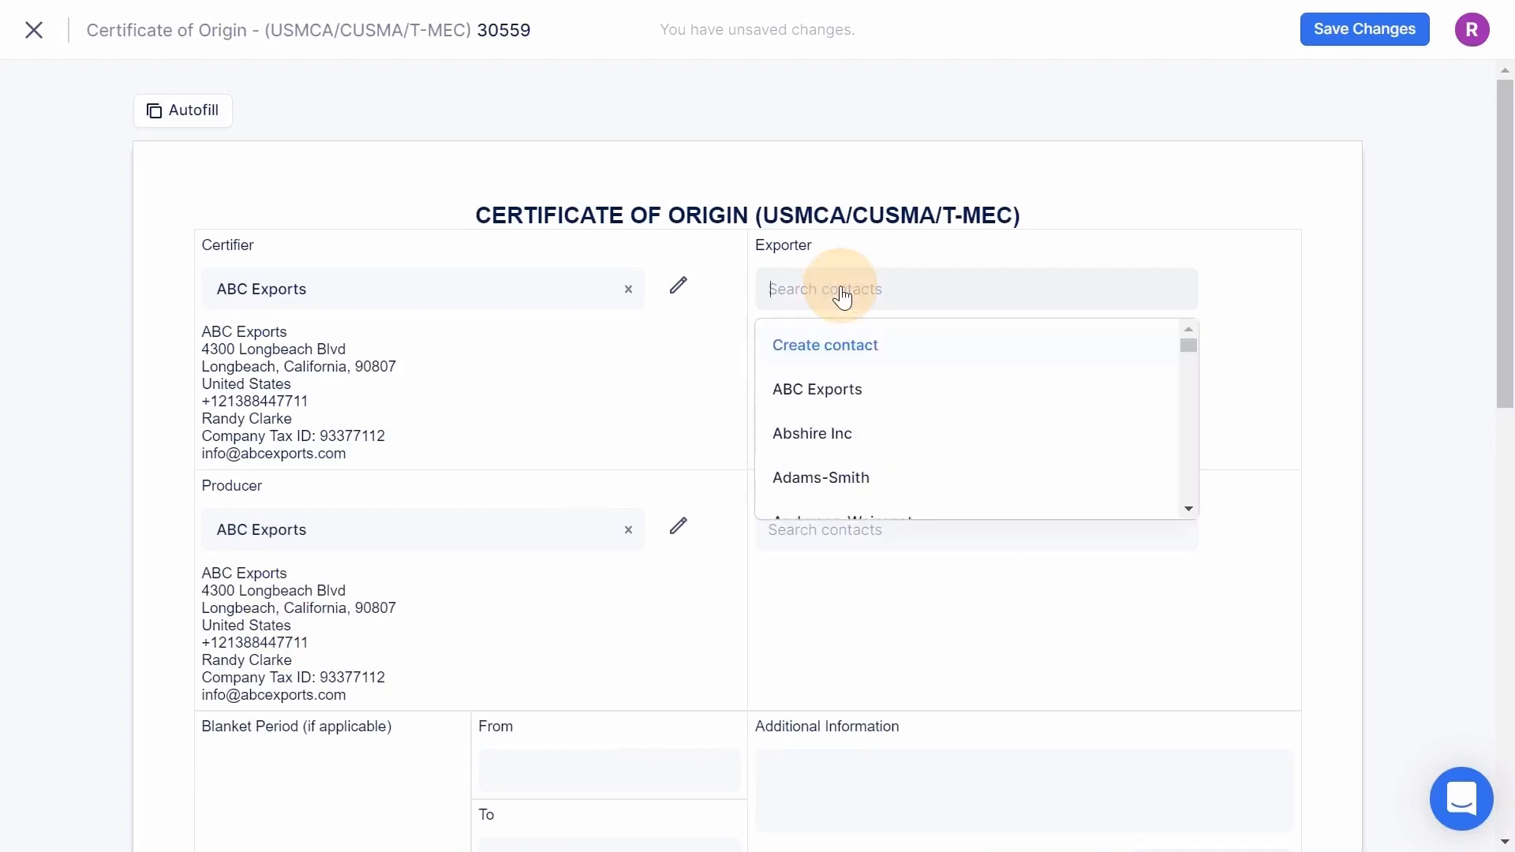
click(829, 392)
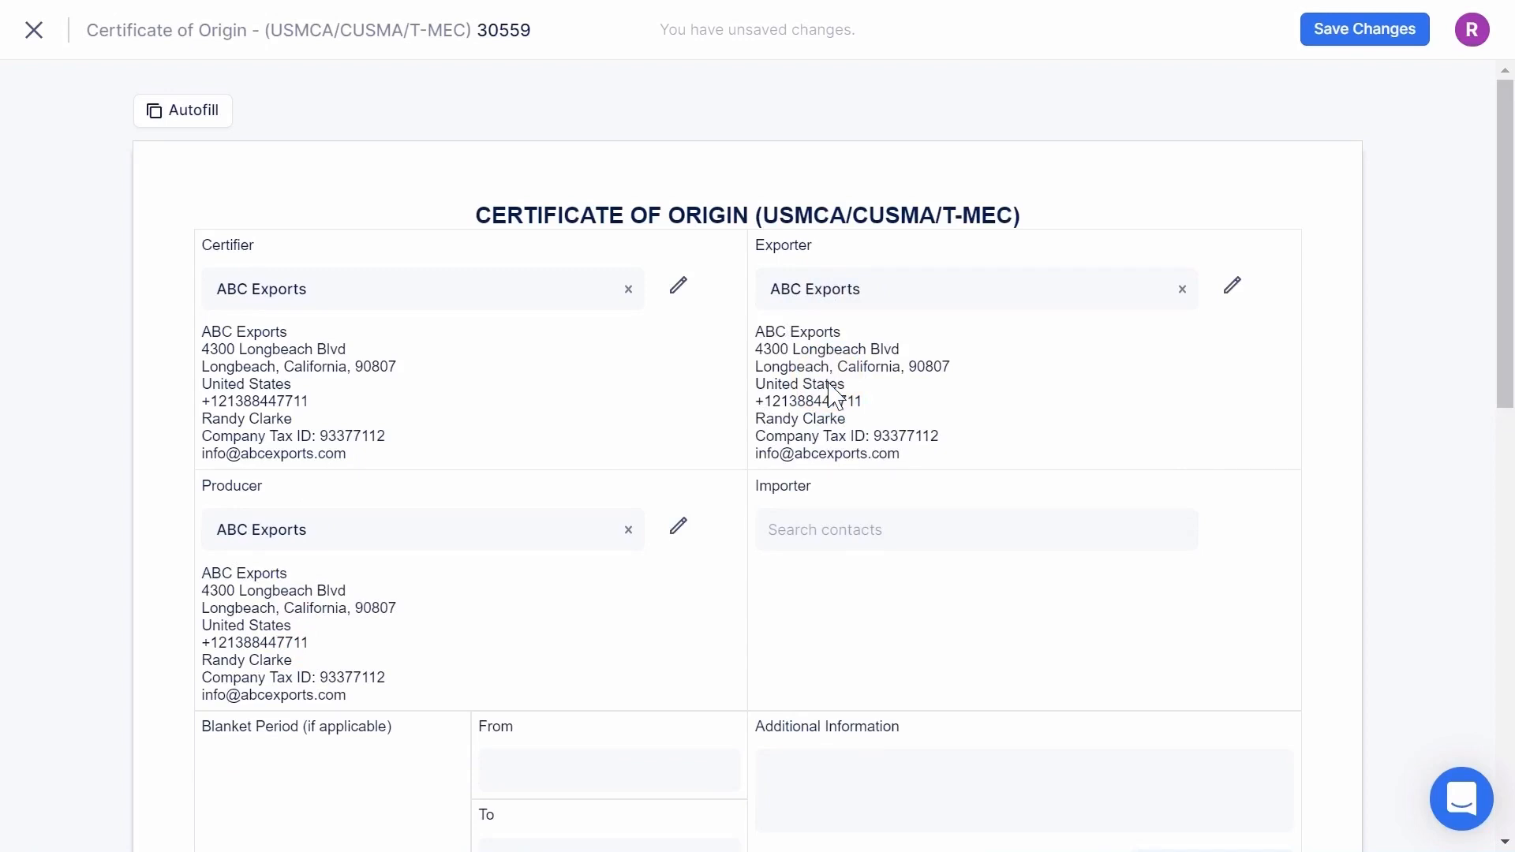
- Search contacts for 'CANA' and set Canadian Imports as the importer
click(840, 543)
text(CANA)
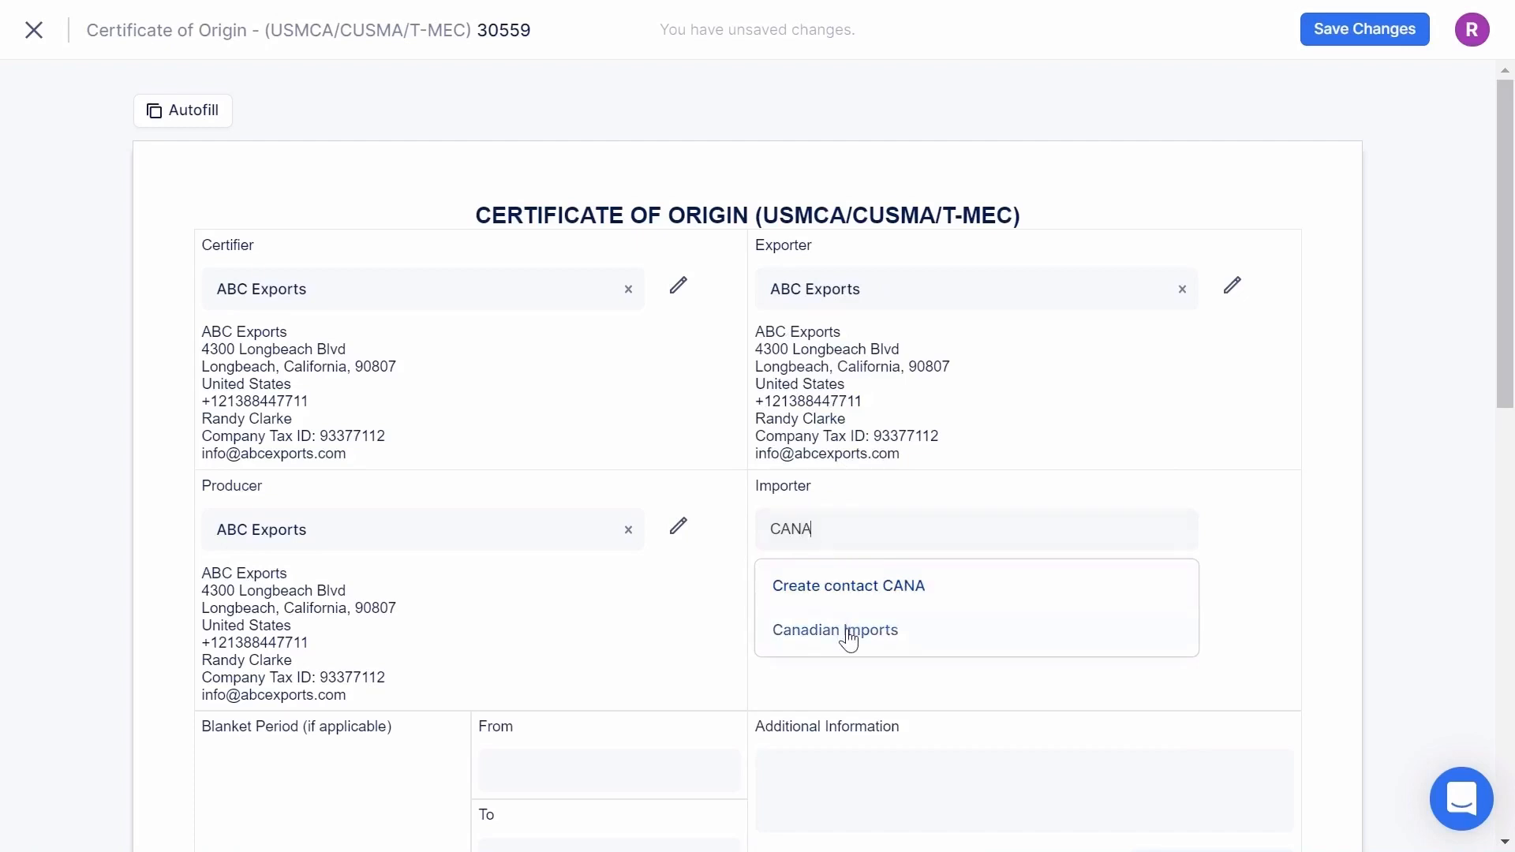
click(849, 635)
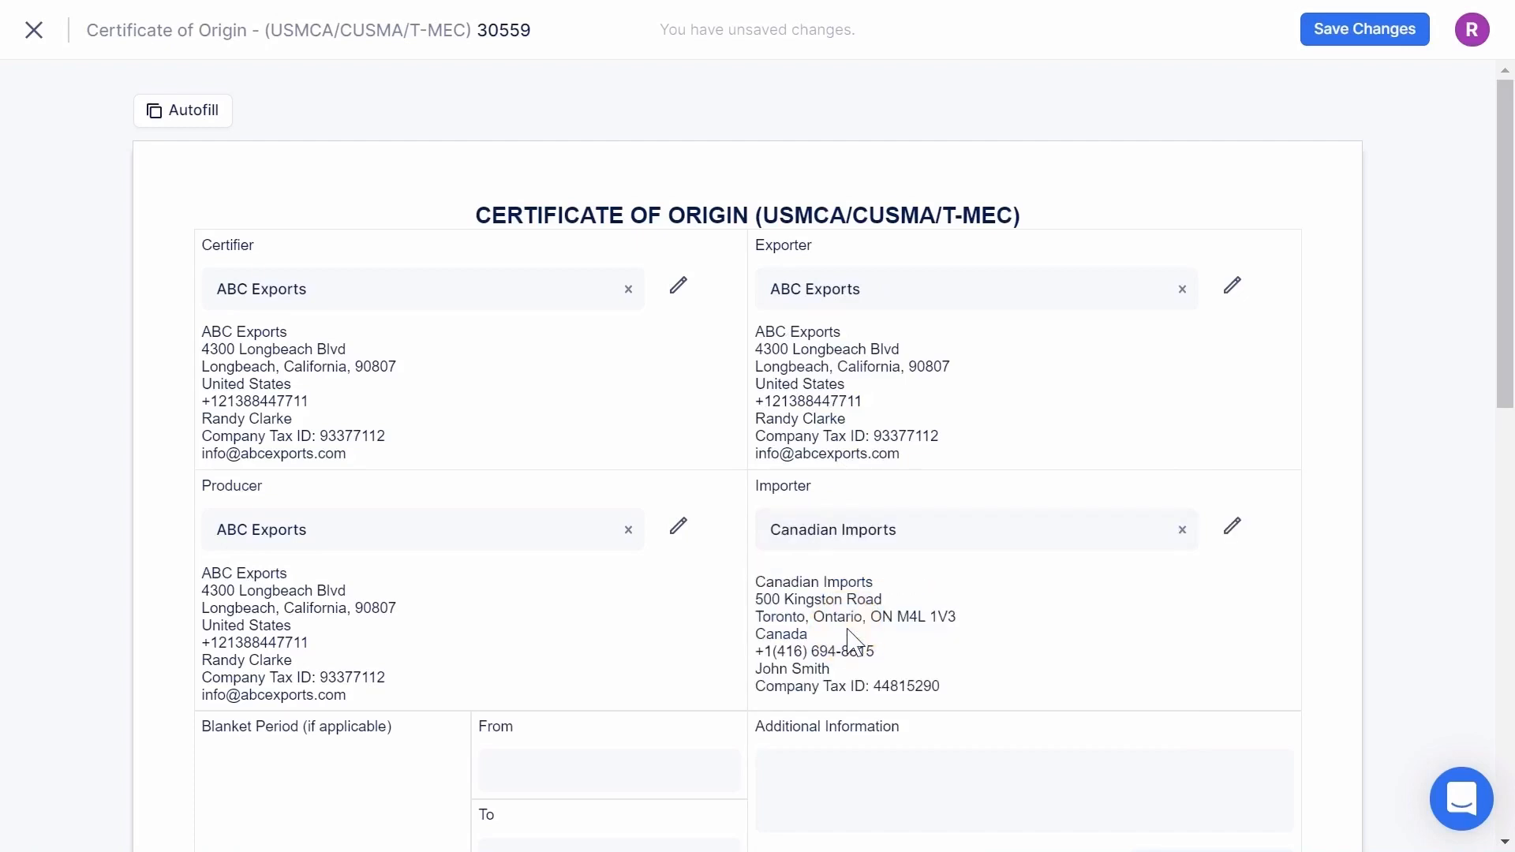
scroll(848, 635, down, 5)
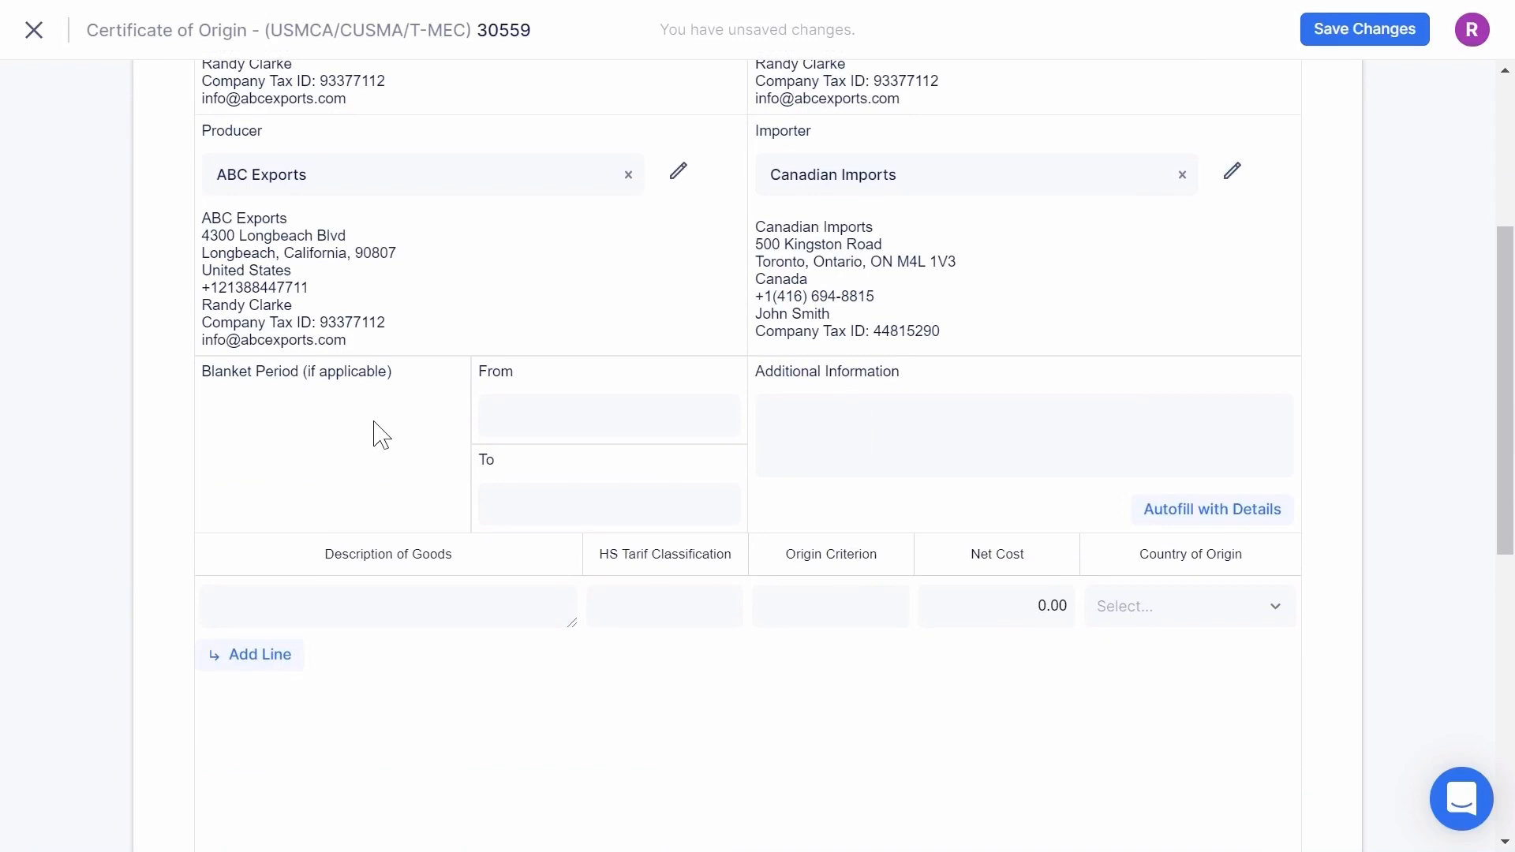
- Pick 21 July 2020 as the blanket start date and 14 November 2020 as the end date
click(535, 408)
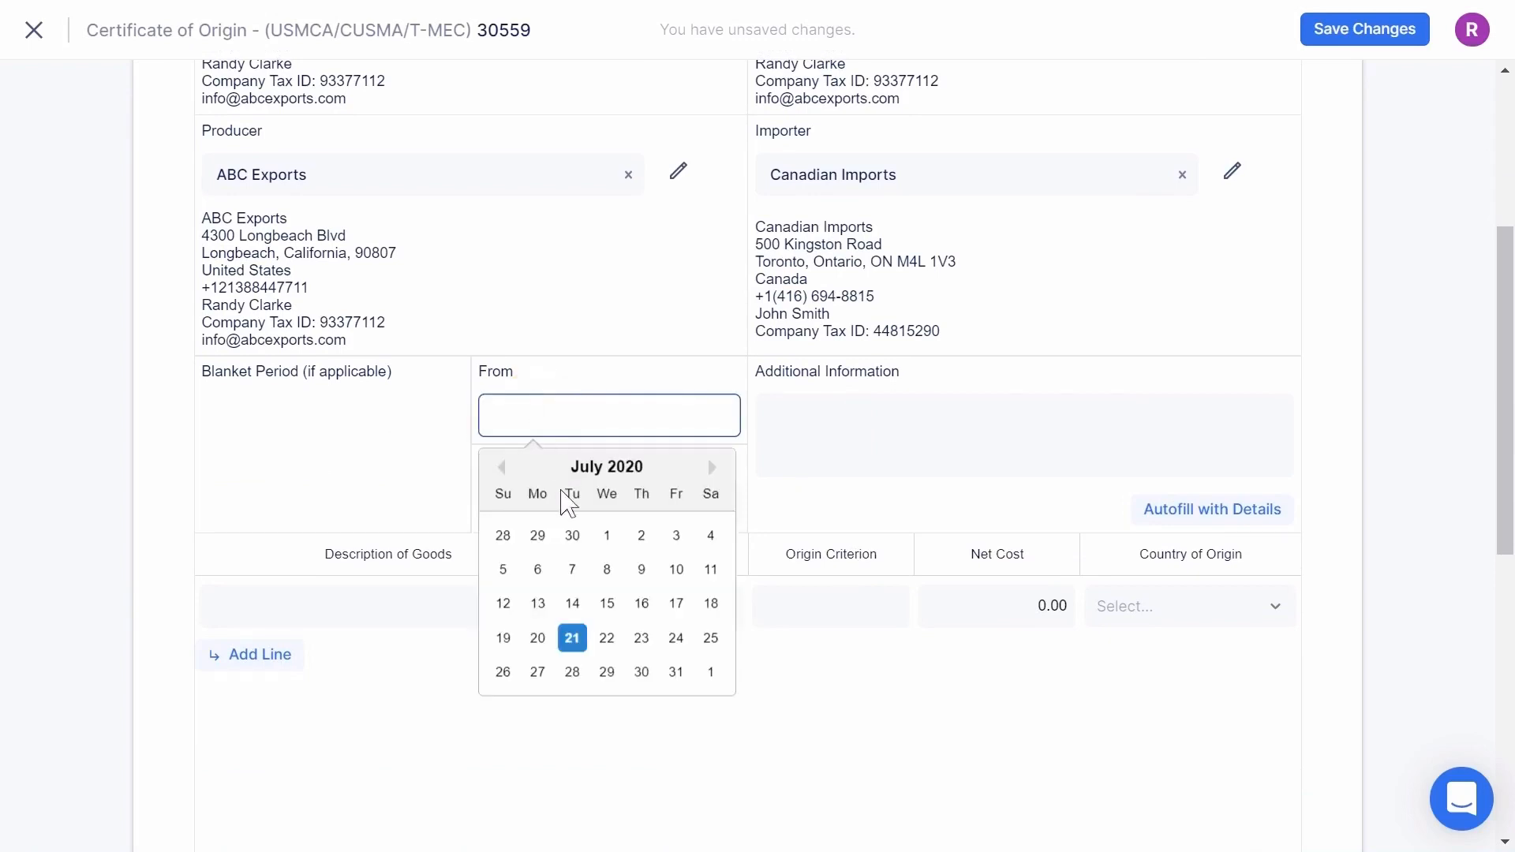
click(572, 637)
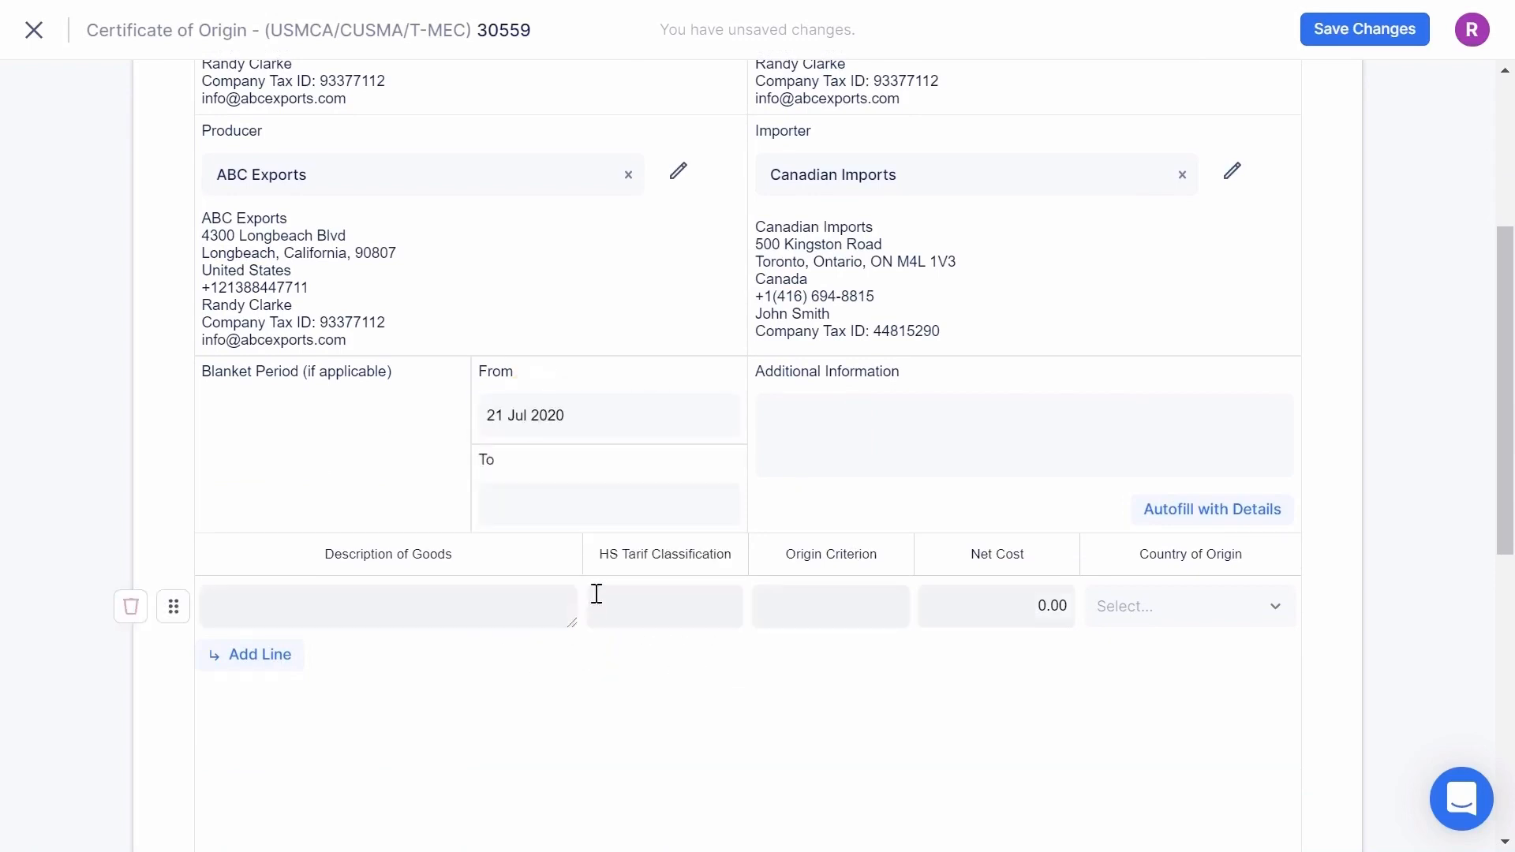
click(562, 503)
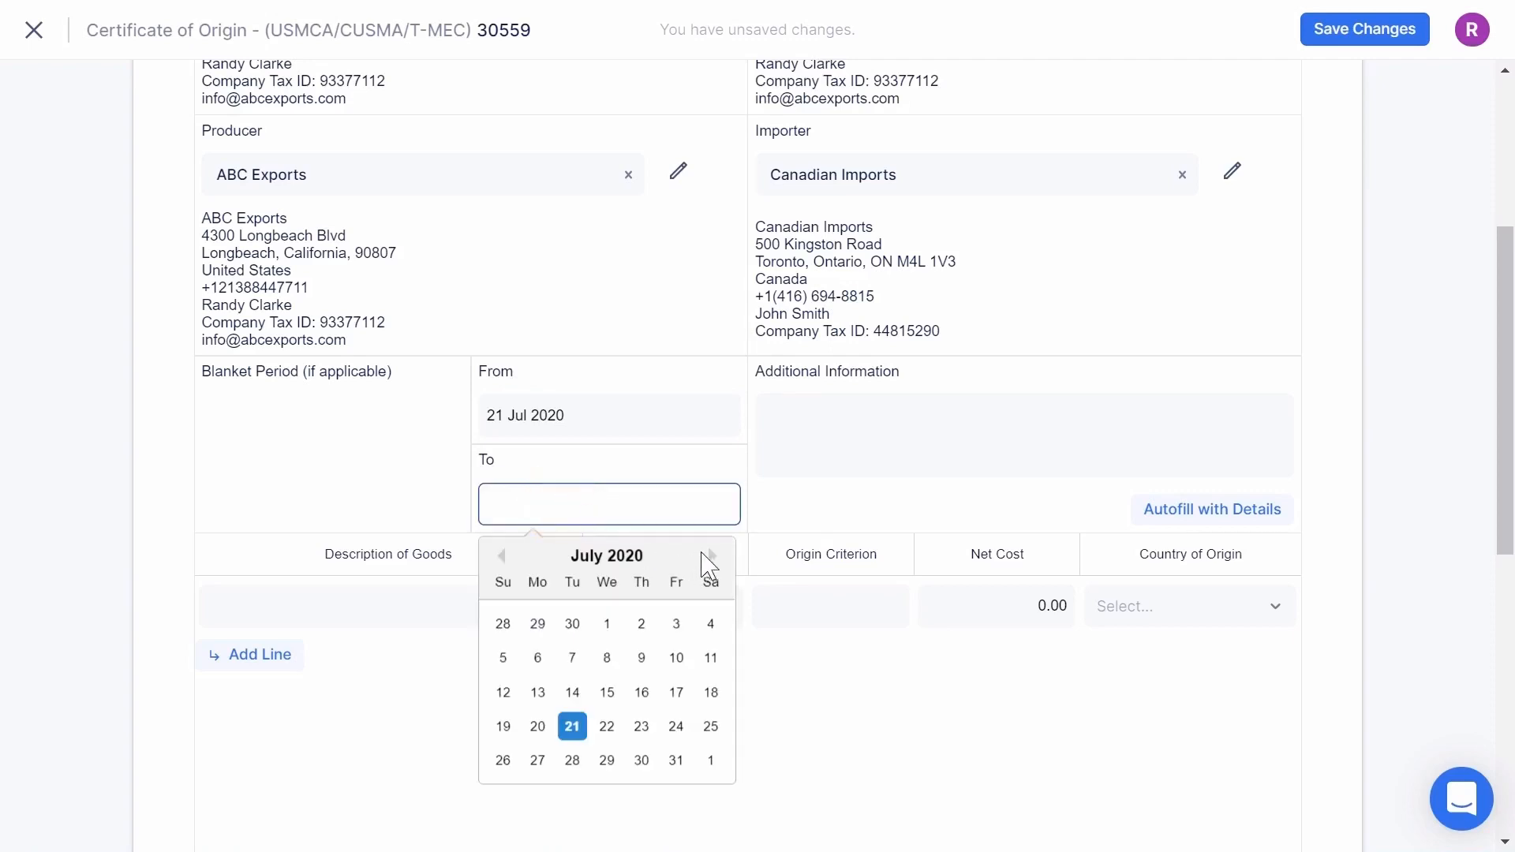
click(710, 559)
click(710, 559)
click(711, 559)
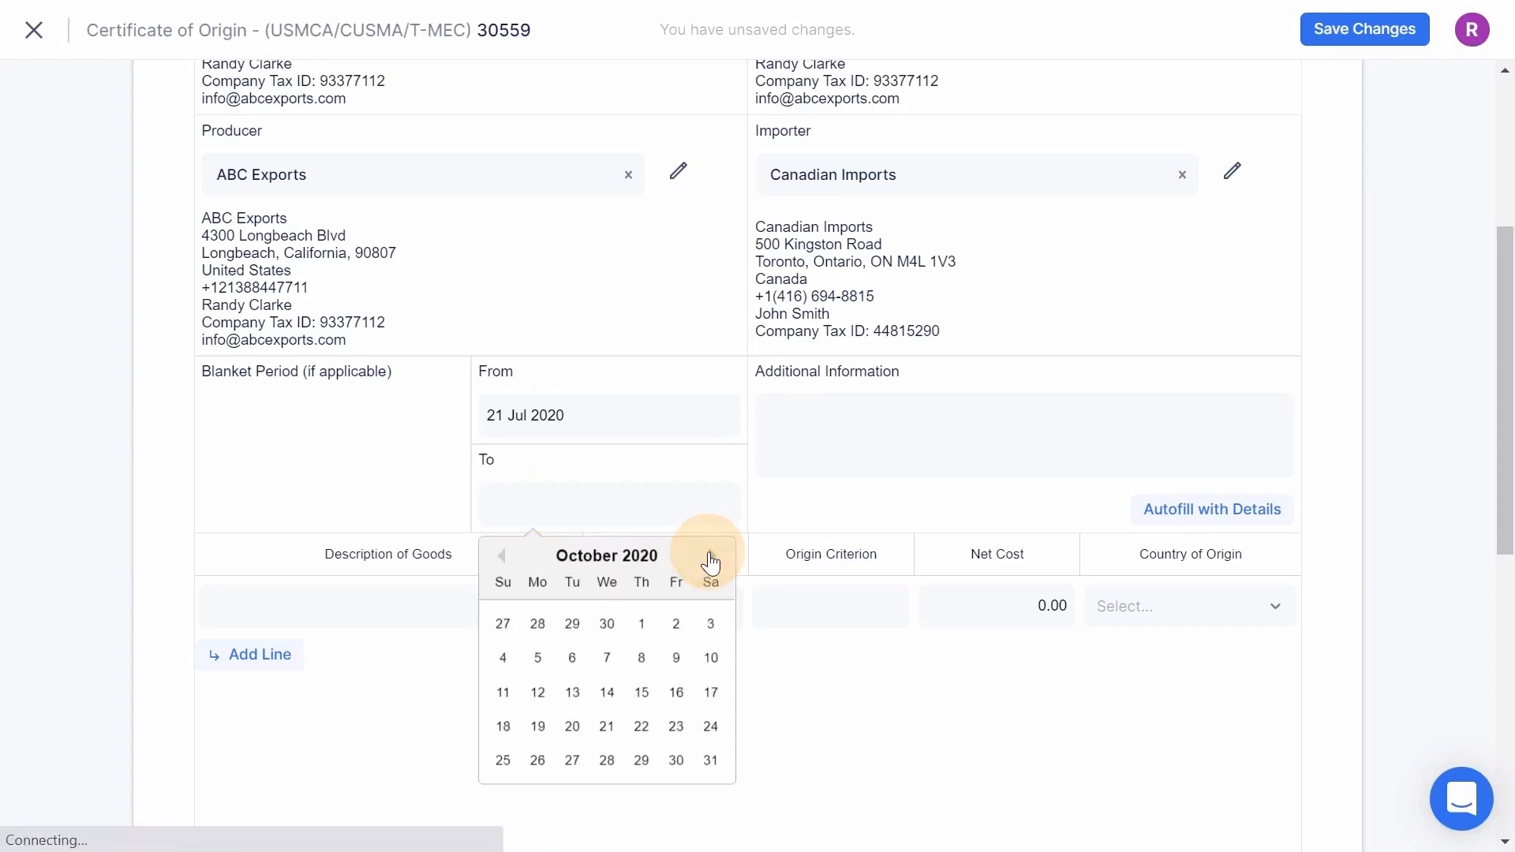
click(710, 558)
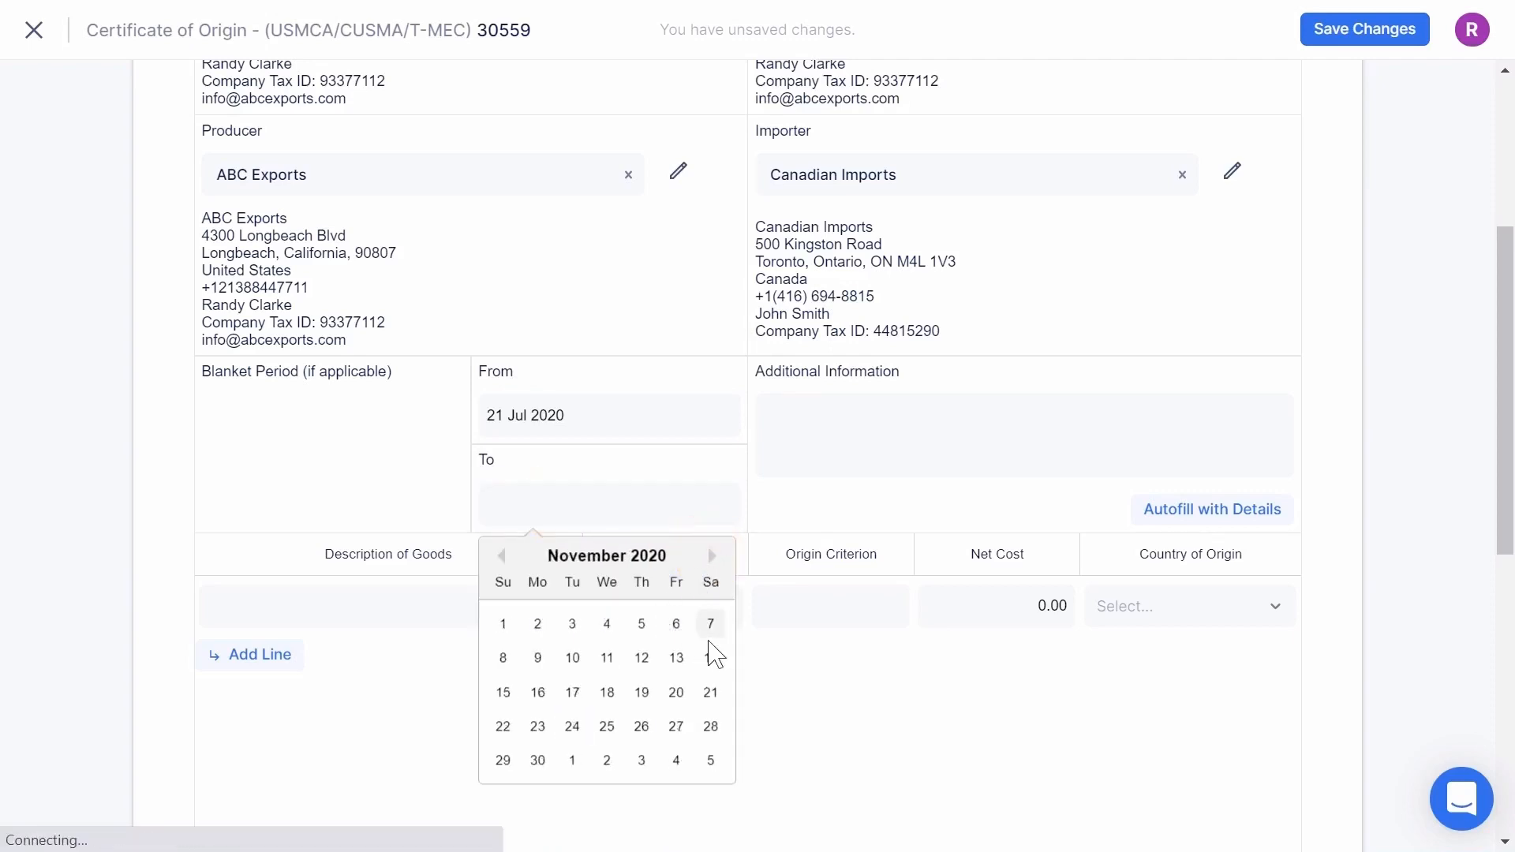
click(713, 660)
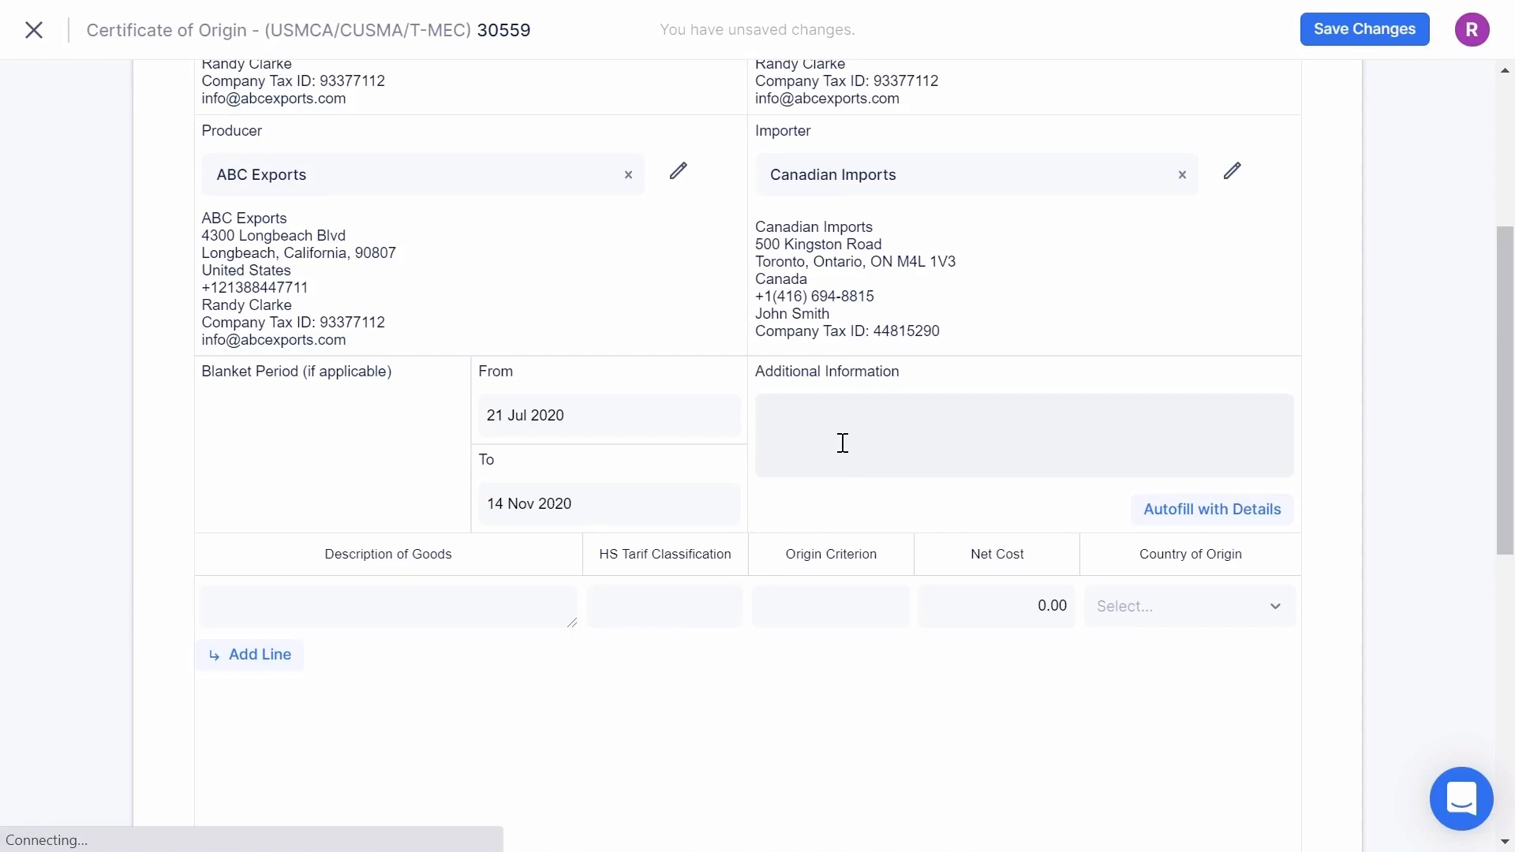
scroll(843, 443, down, 3)
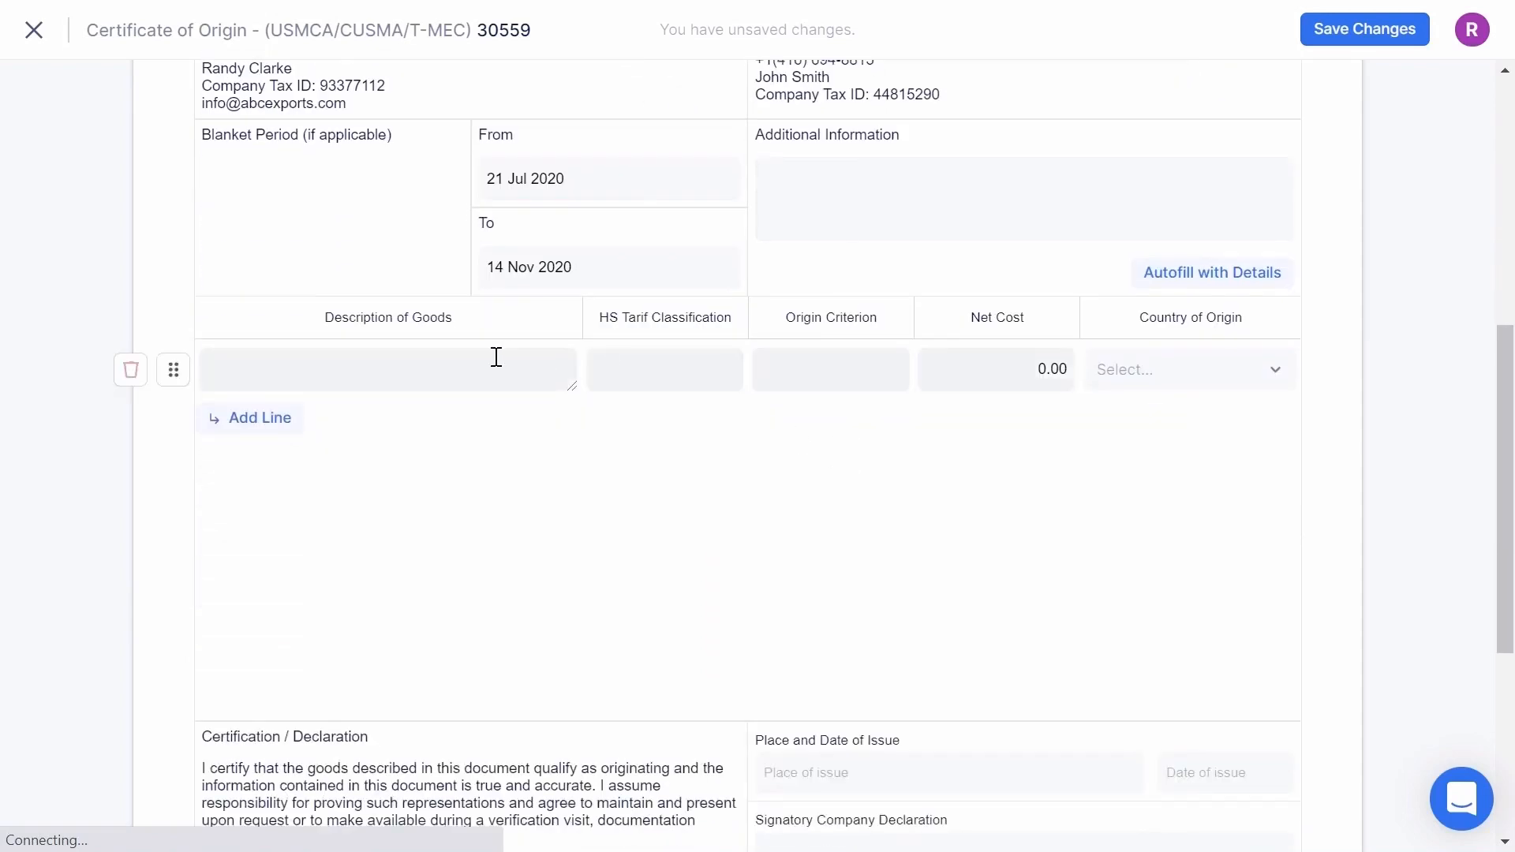
- Enter goods description 'BAR STOOLS - FURNITURE', HS code 1234.5678 and origin criterion D
click(453, 369)
text(BAR STOOLS)
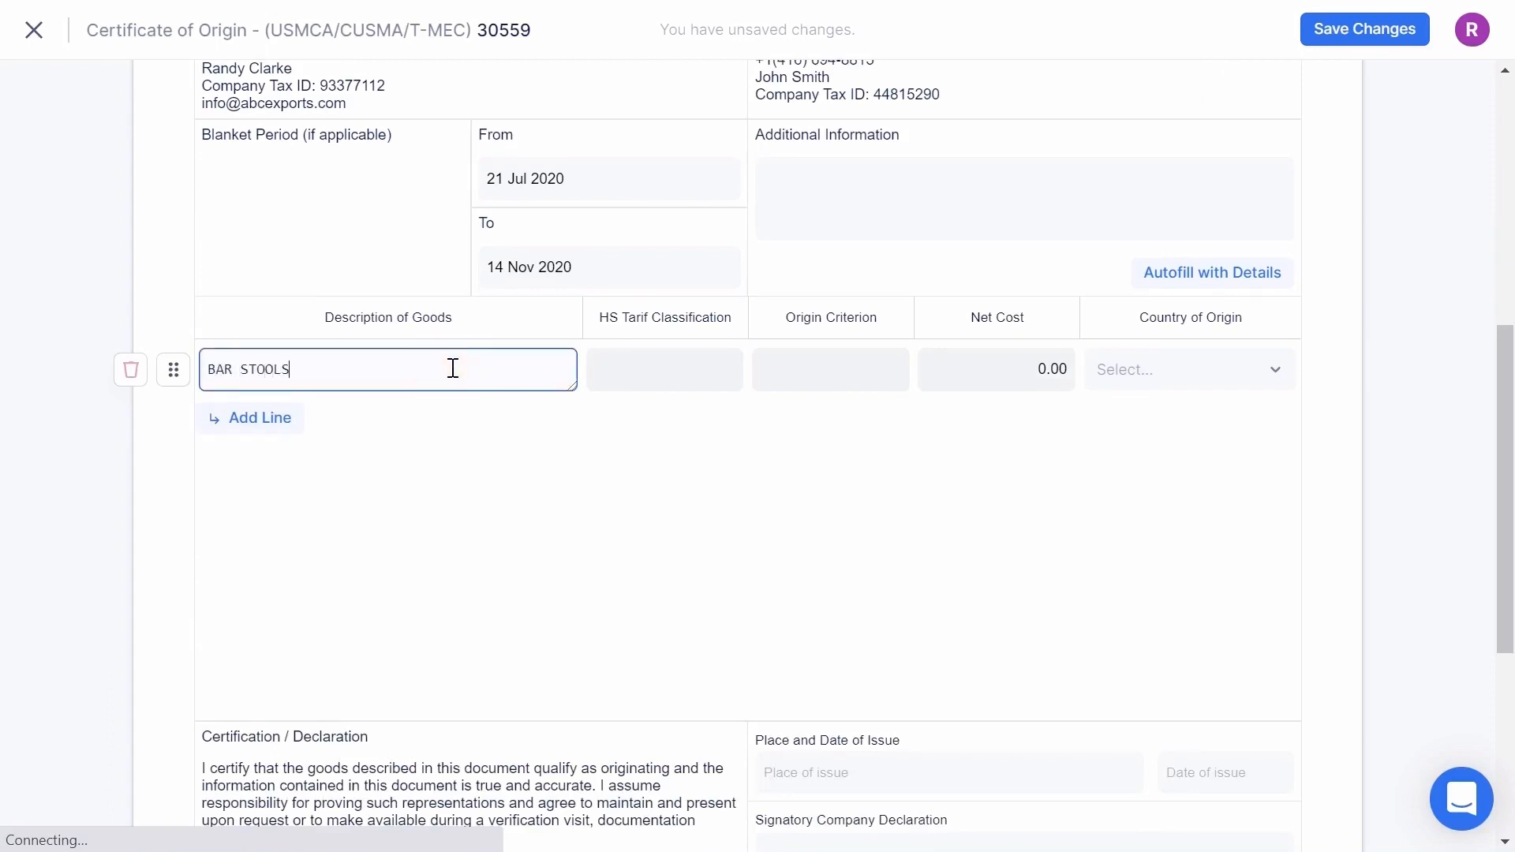
text( - FURNITURE)
click(640, 366)
text(1234.5678)
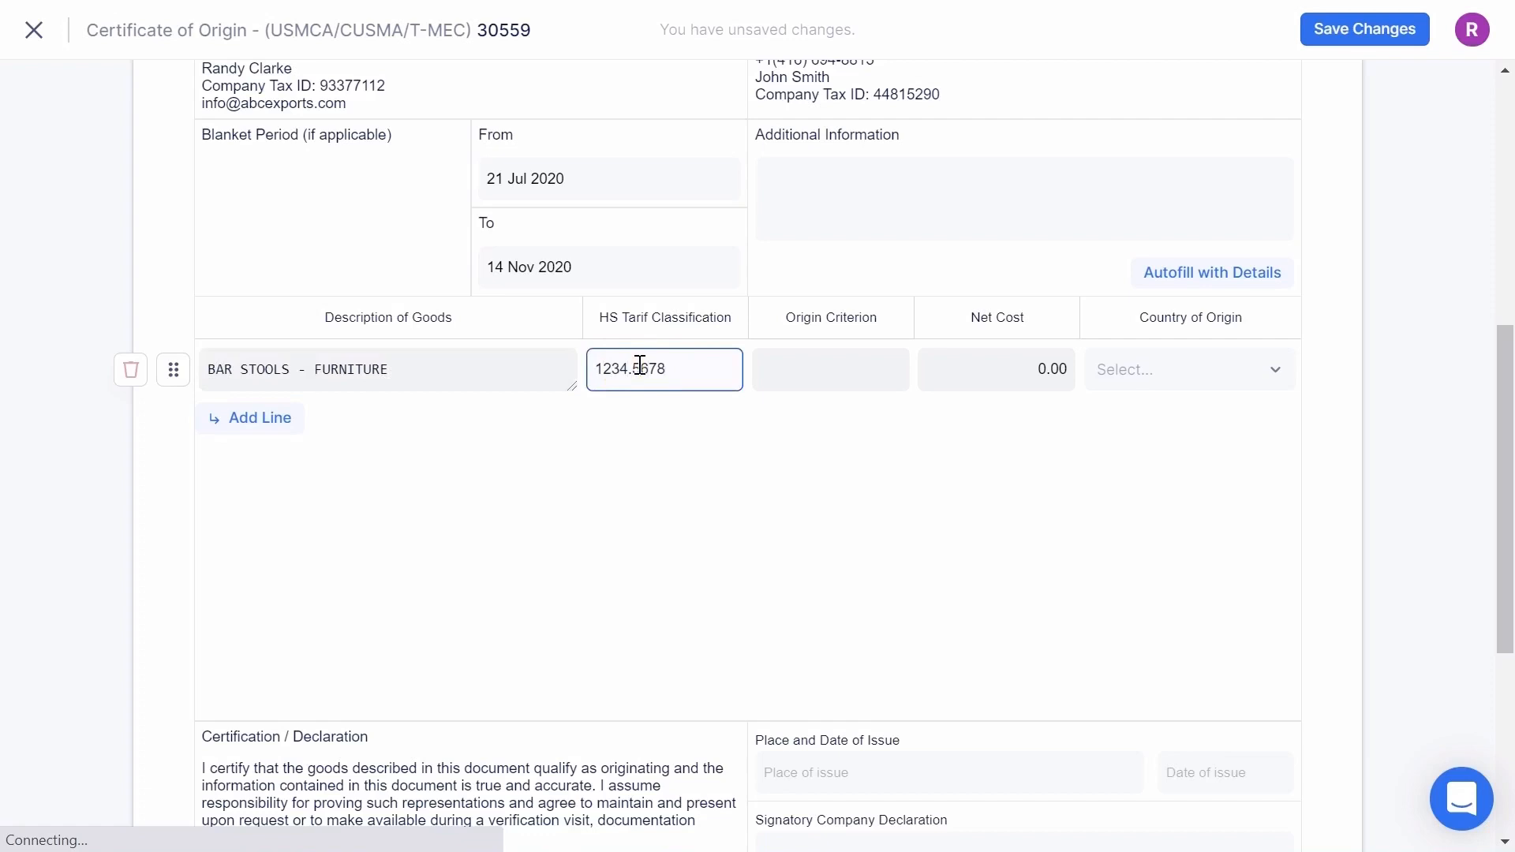
click(821, 371)
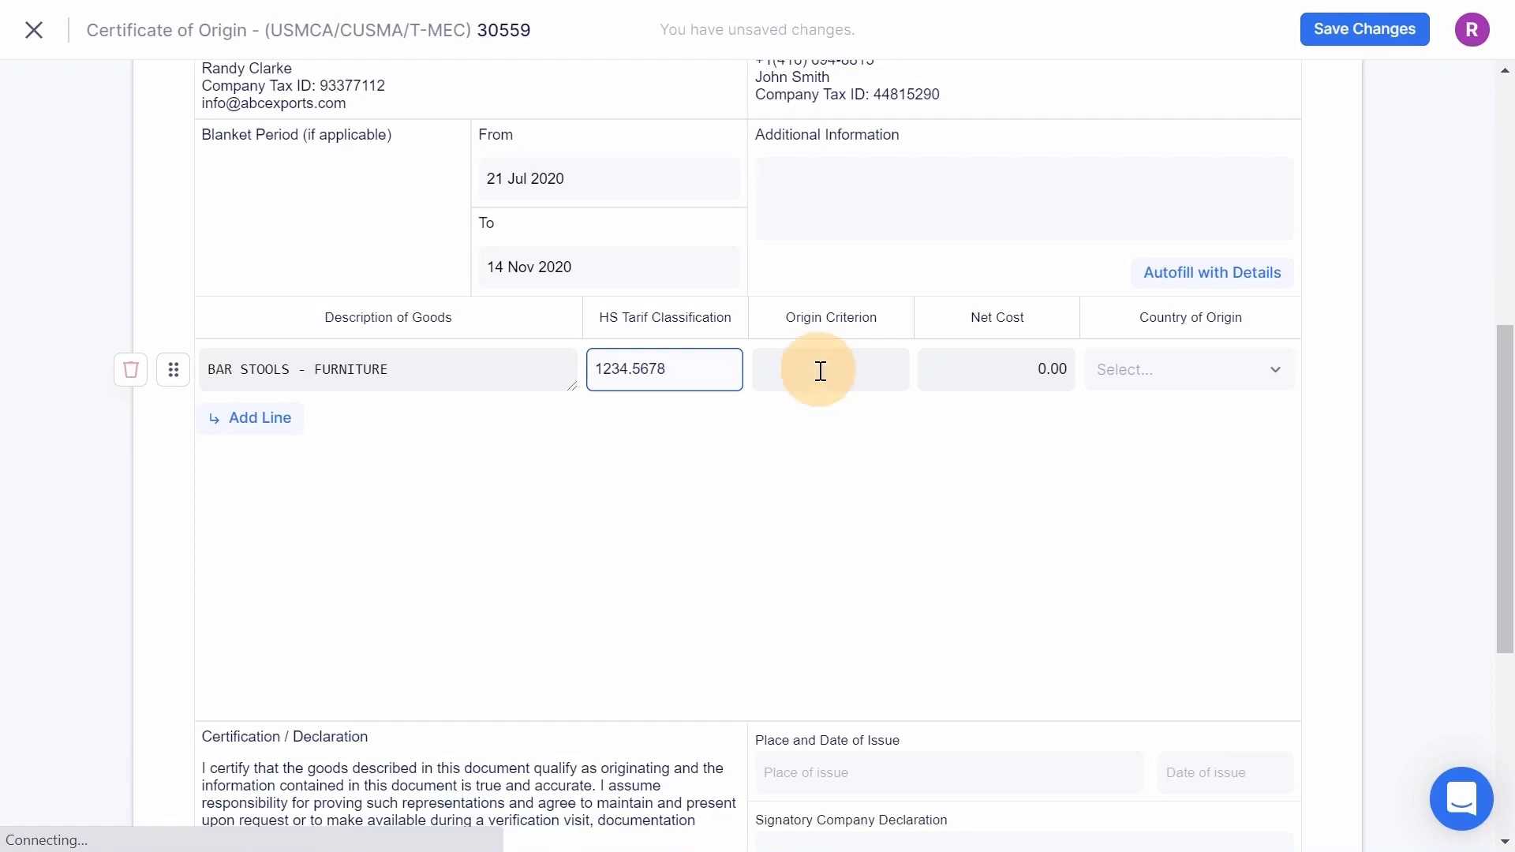
text(D)
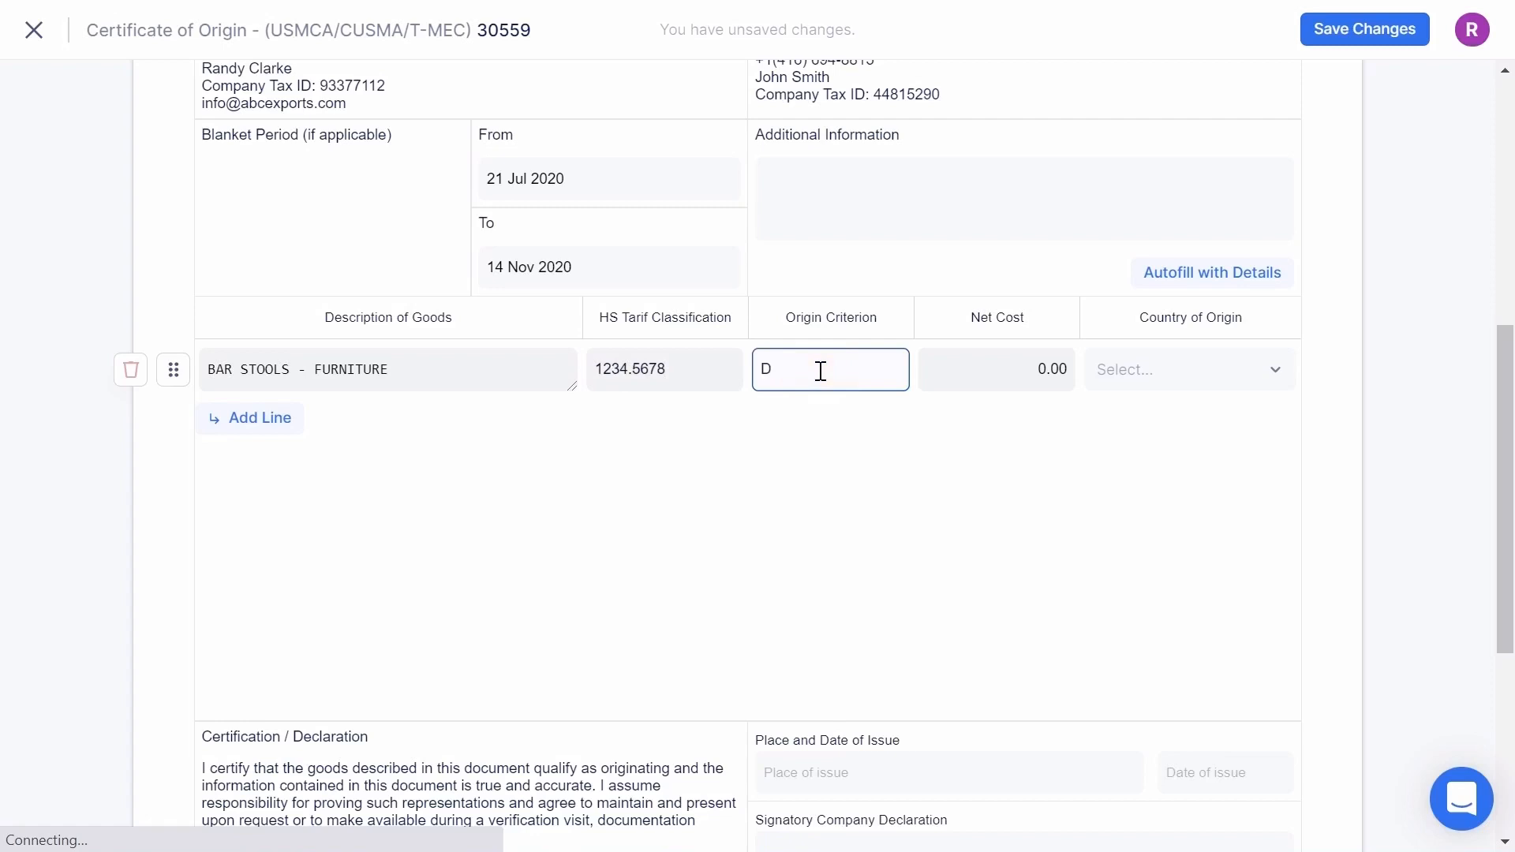
- Enter net cost 22,000 and set country of origin to United States
click(1012, 367)
text(22,000)
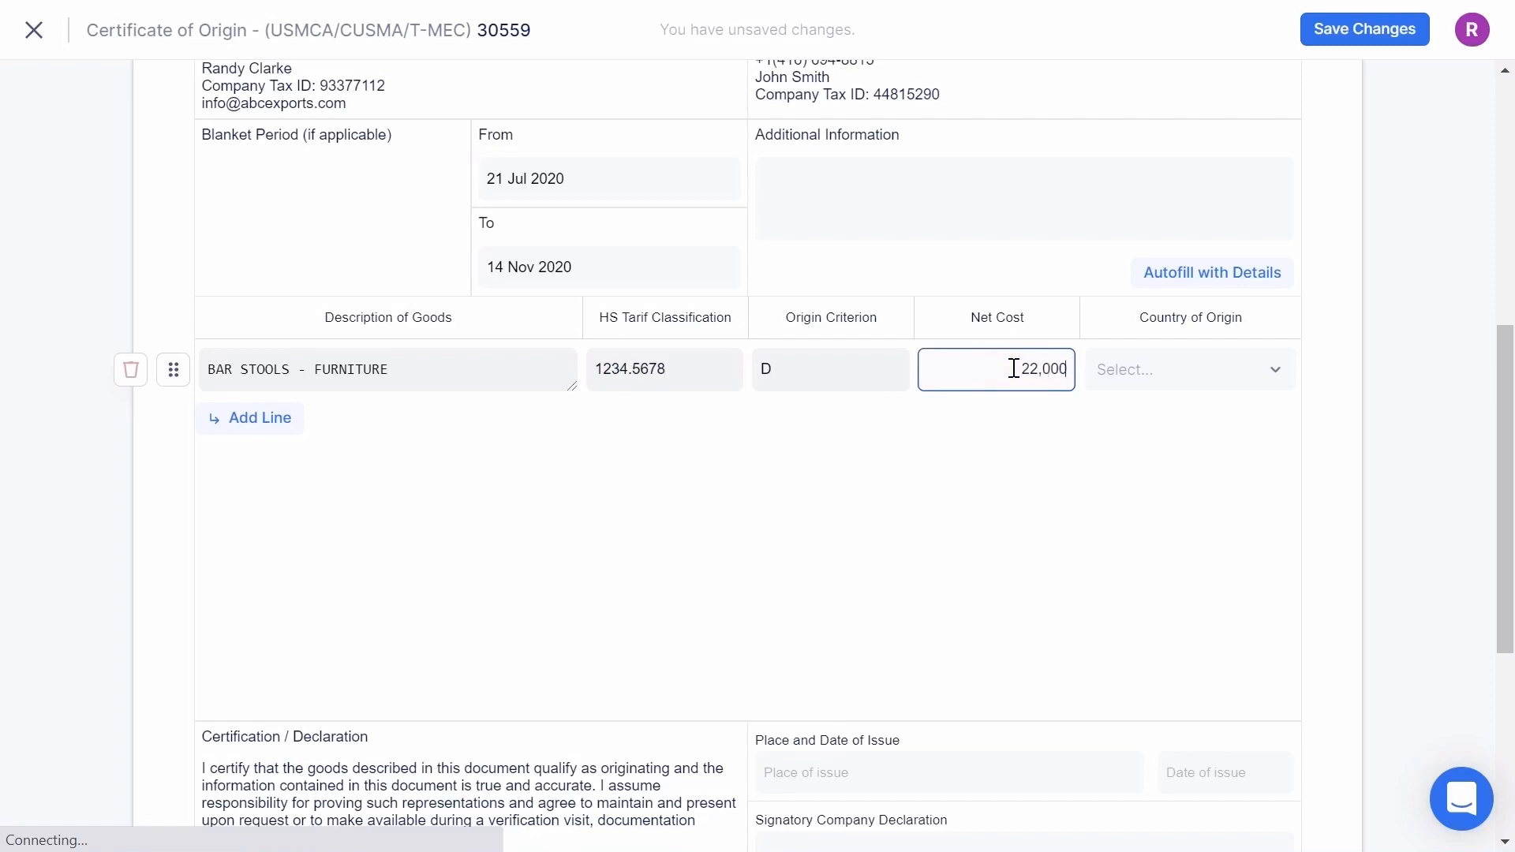
click(1160, 375)
text(UNITE)
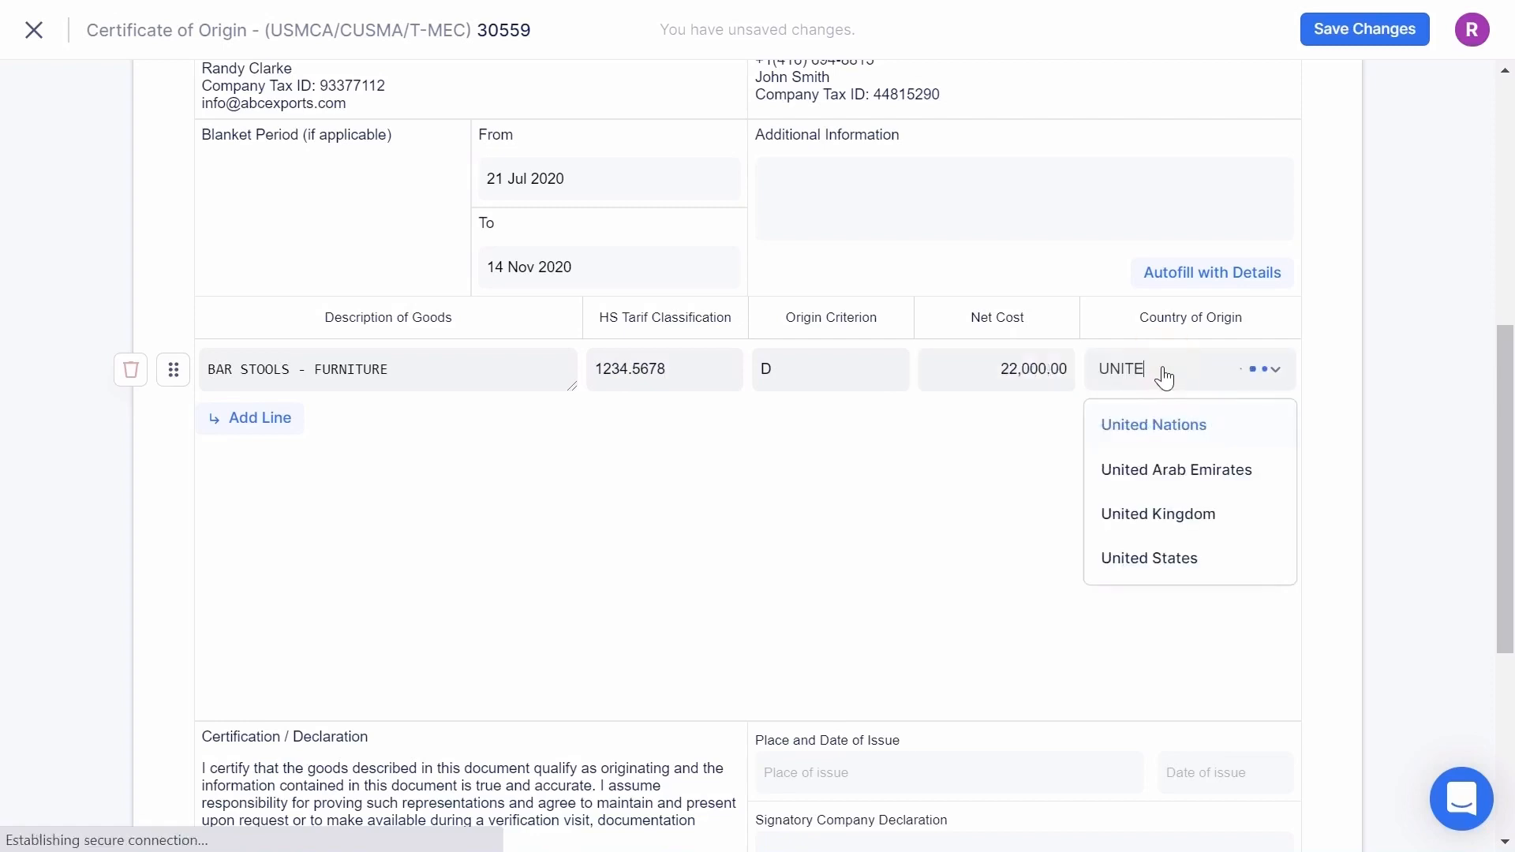
text(D)
click(1137, 558)
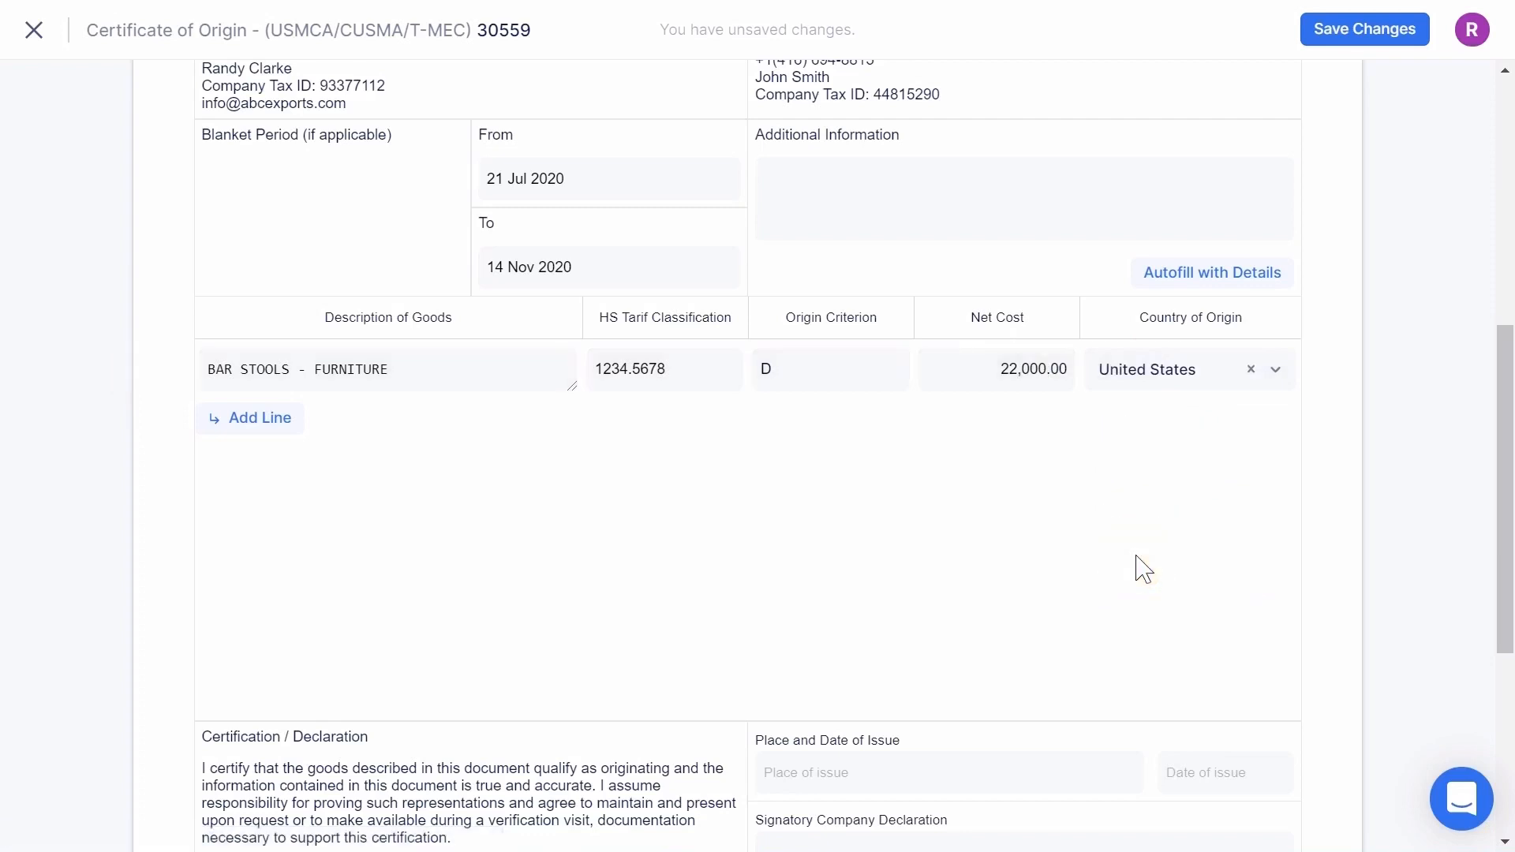
scroll(1143, 568, down, 5)
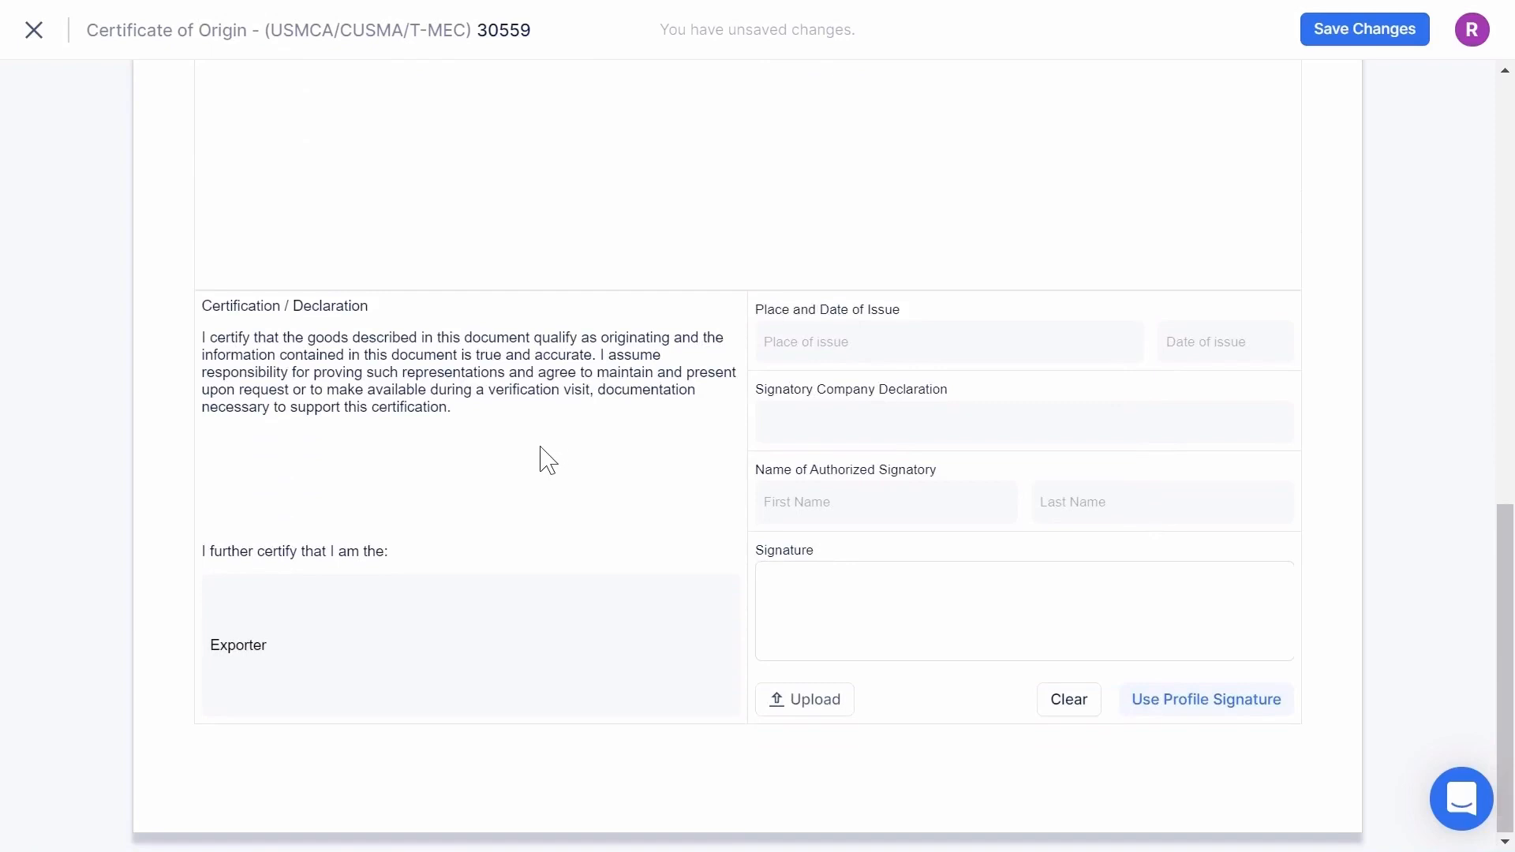
- Keep certifier role as Exporter, with place of issue LONG BEACH and issue date 21 Jul 2020
click(315, 646)
click(315, 497)
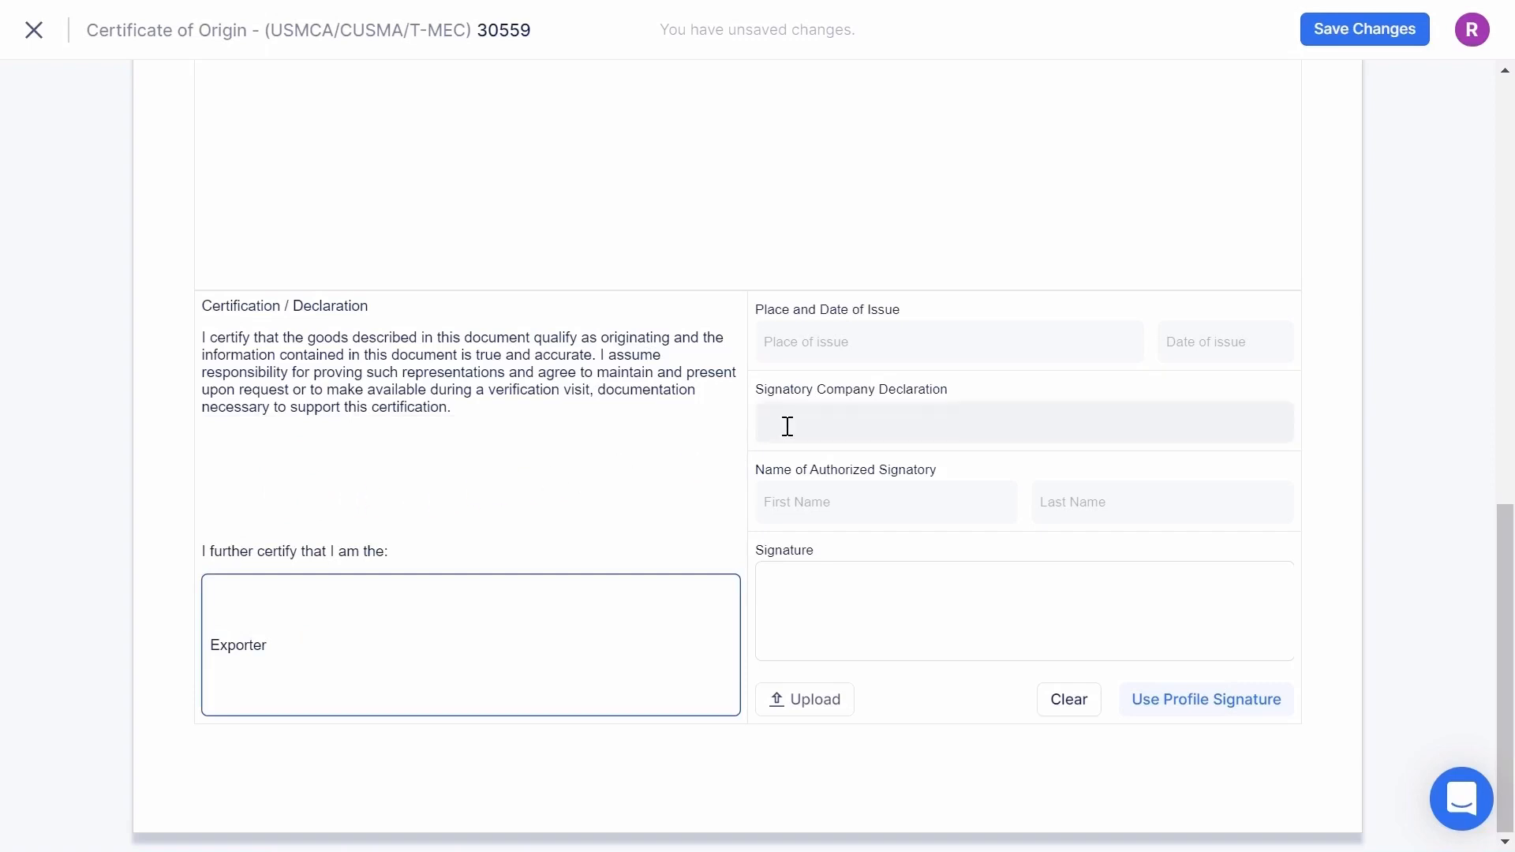
click(808, 345)
text(LONG BEACH)
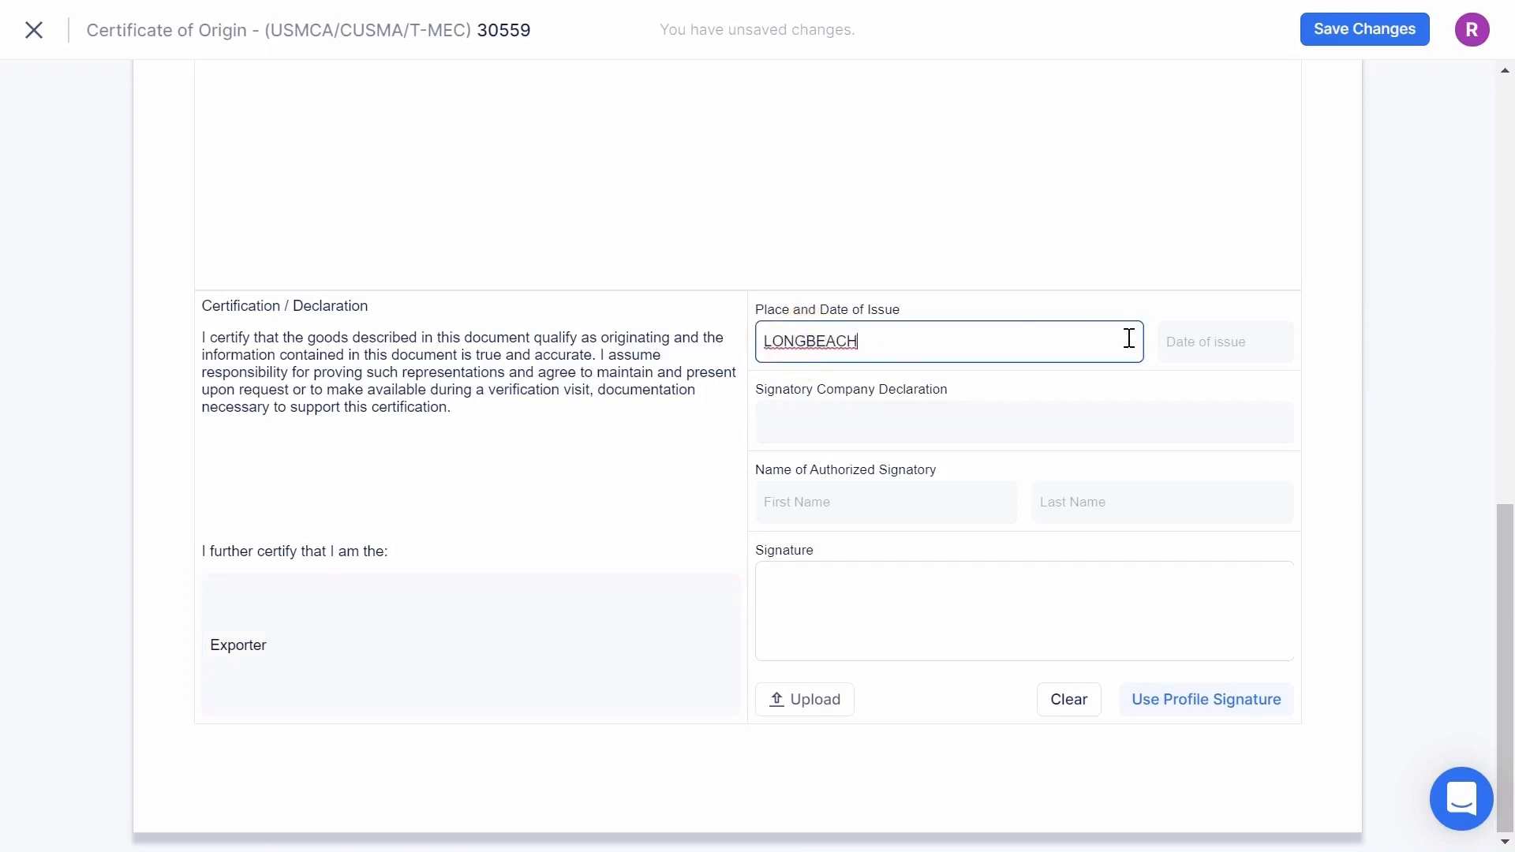
click(1220, 347)
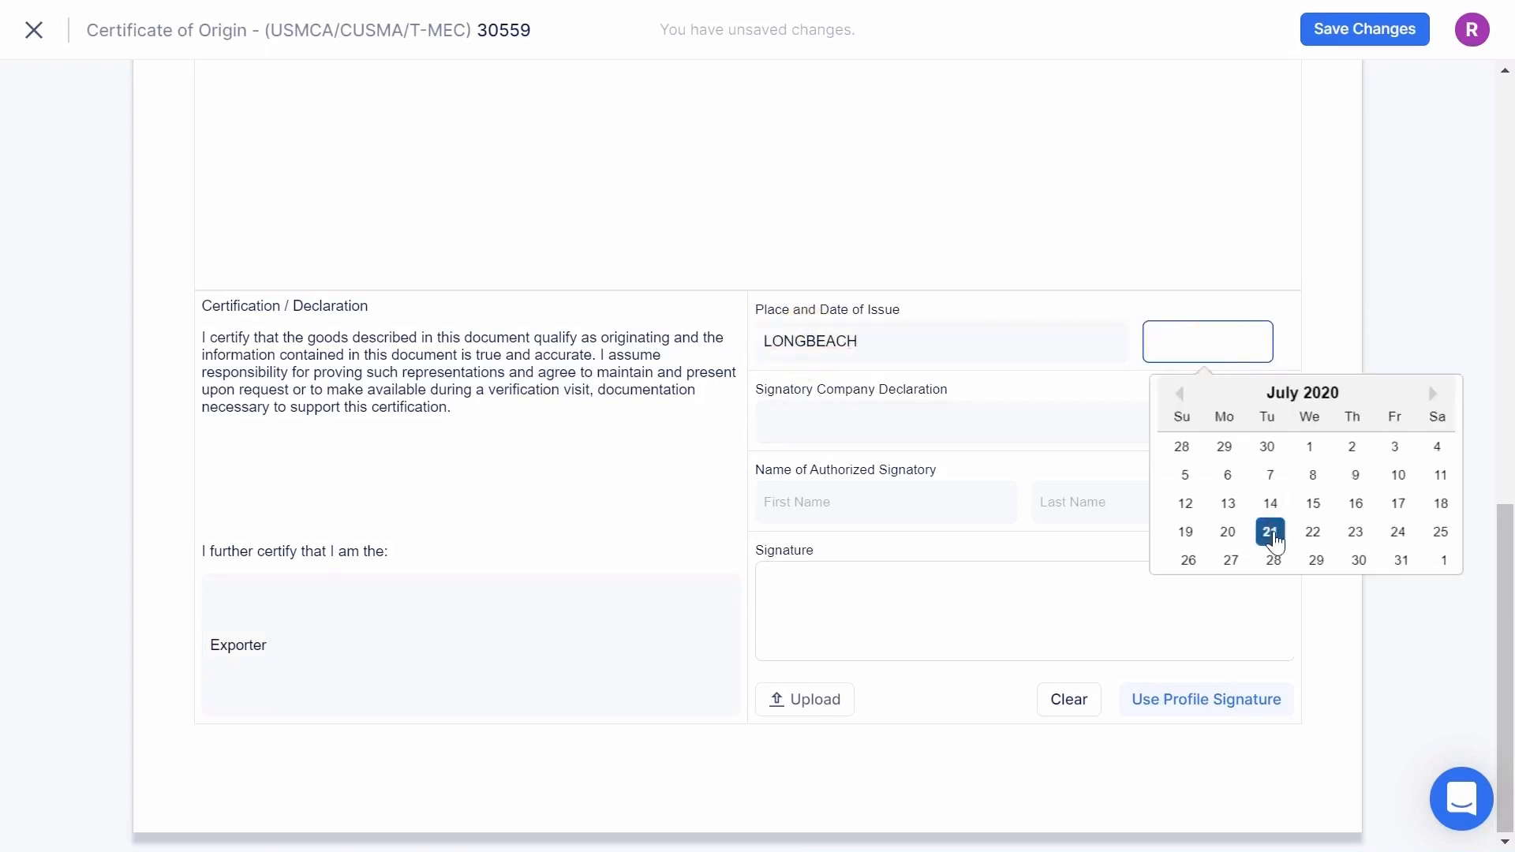
click(1270, 532)
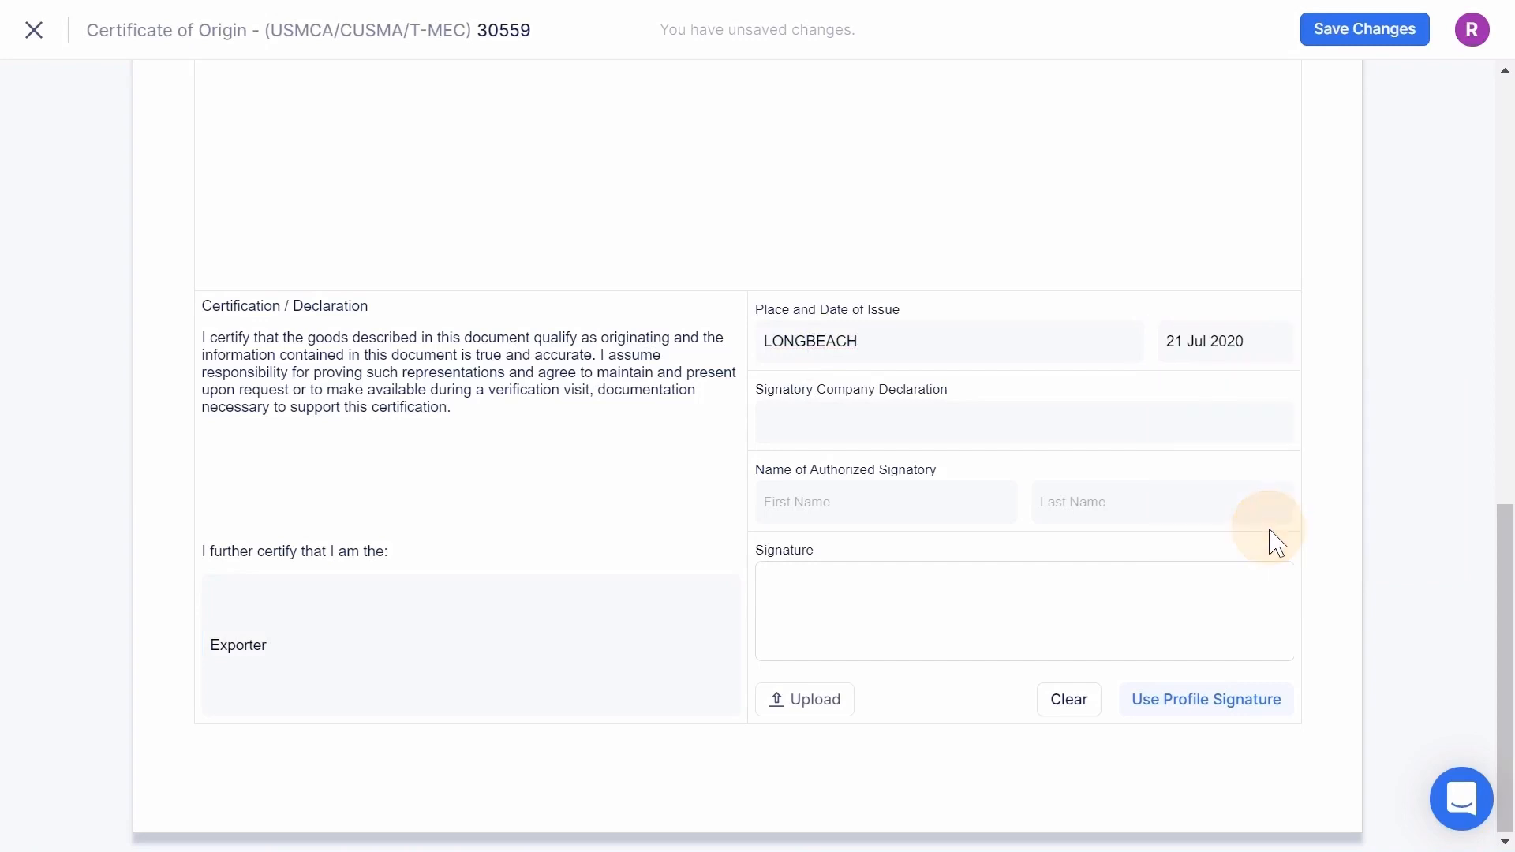
- Enter signatory company ABC EXPORTS and the signatory's first and last name
click(874, 426)
text(ABC EXPORTS)
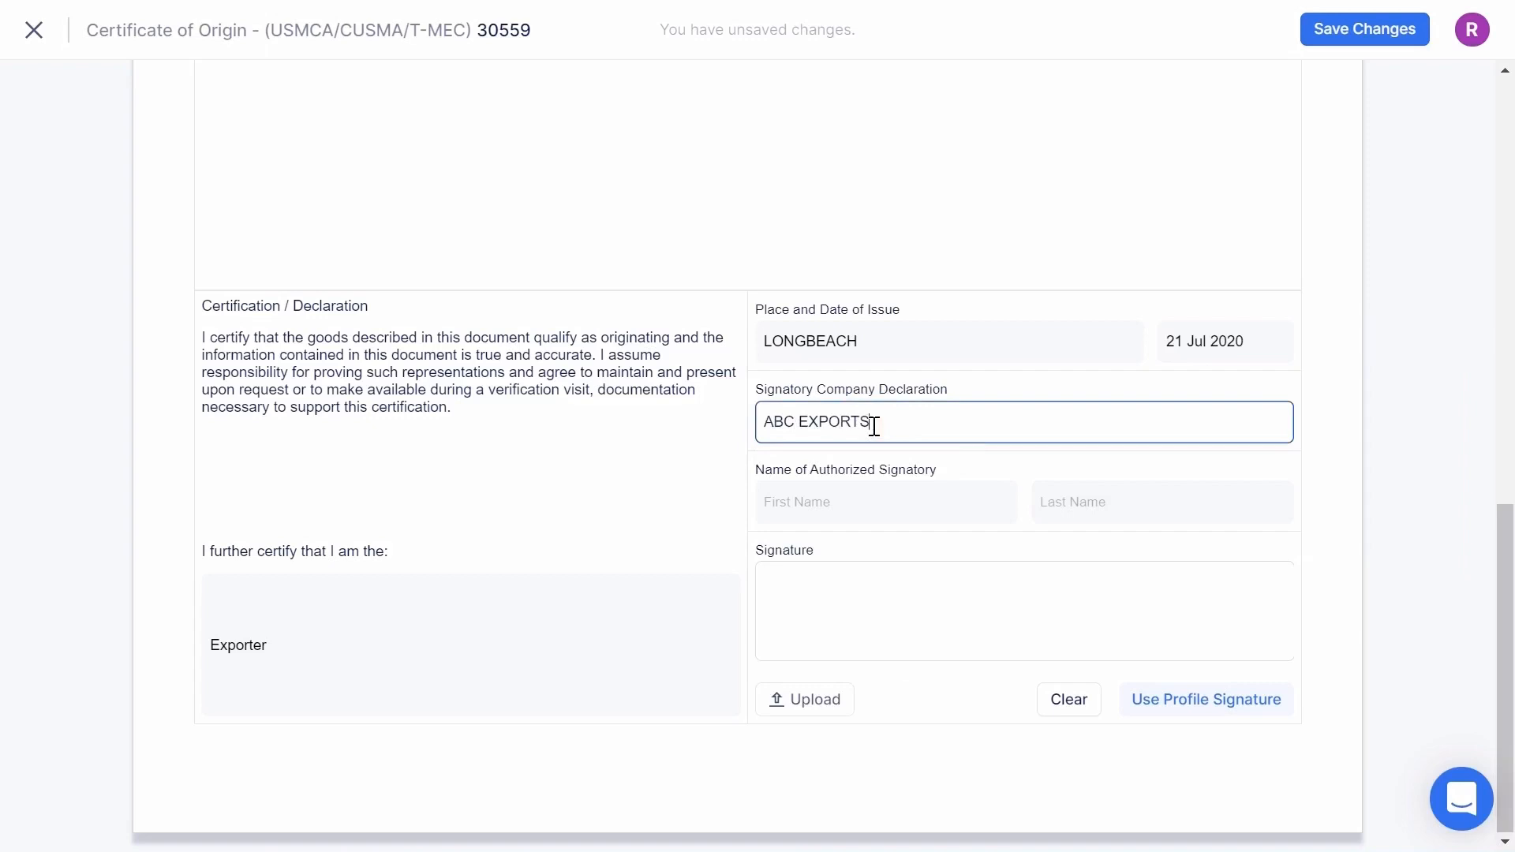
click(841, 499)
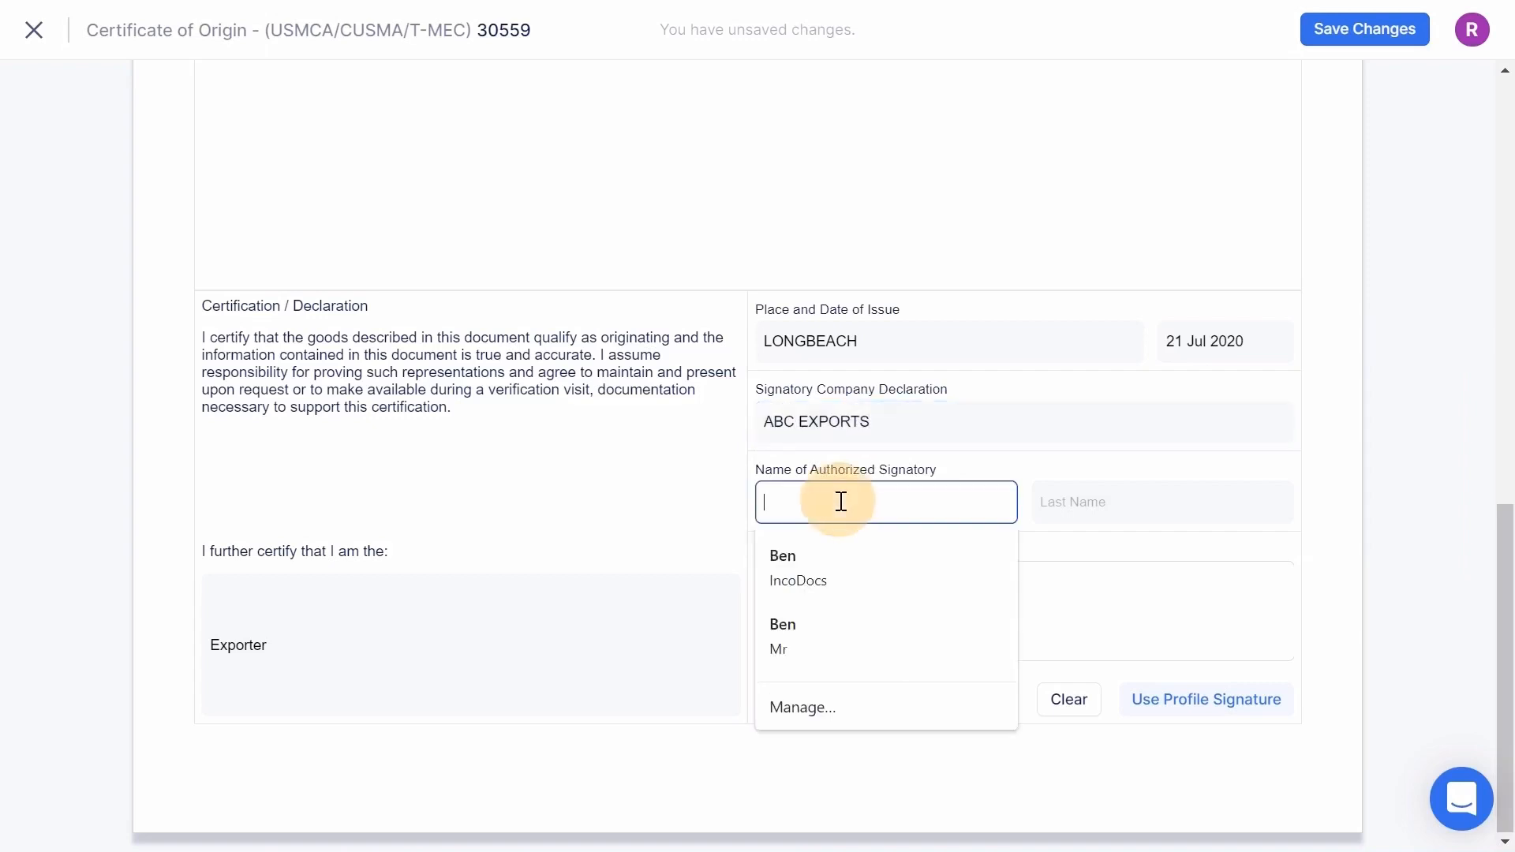
click(1074, 504)
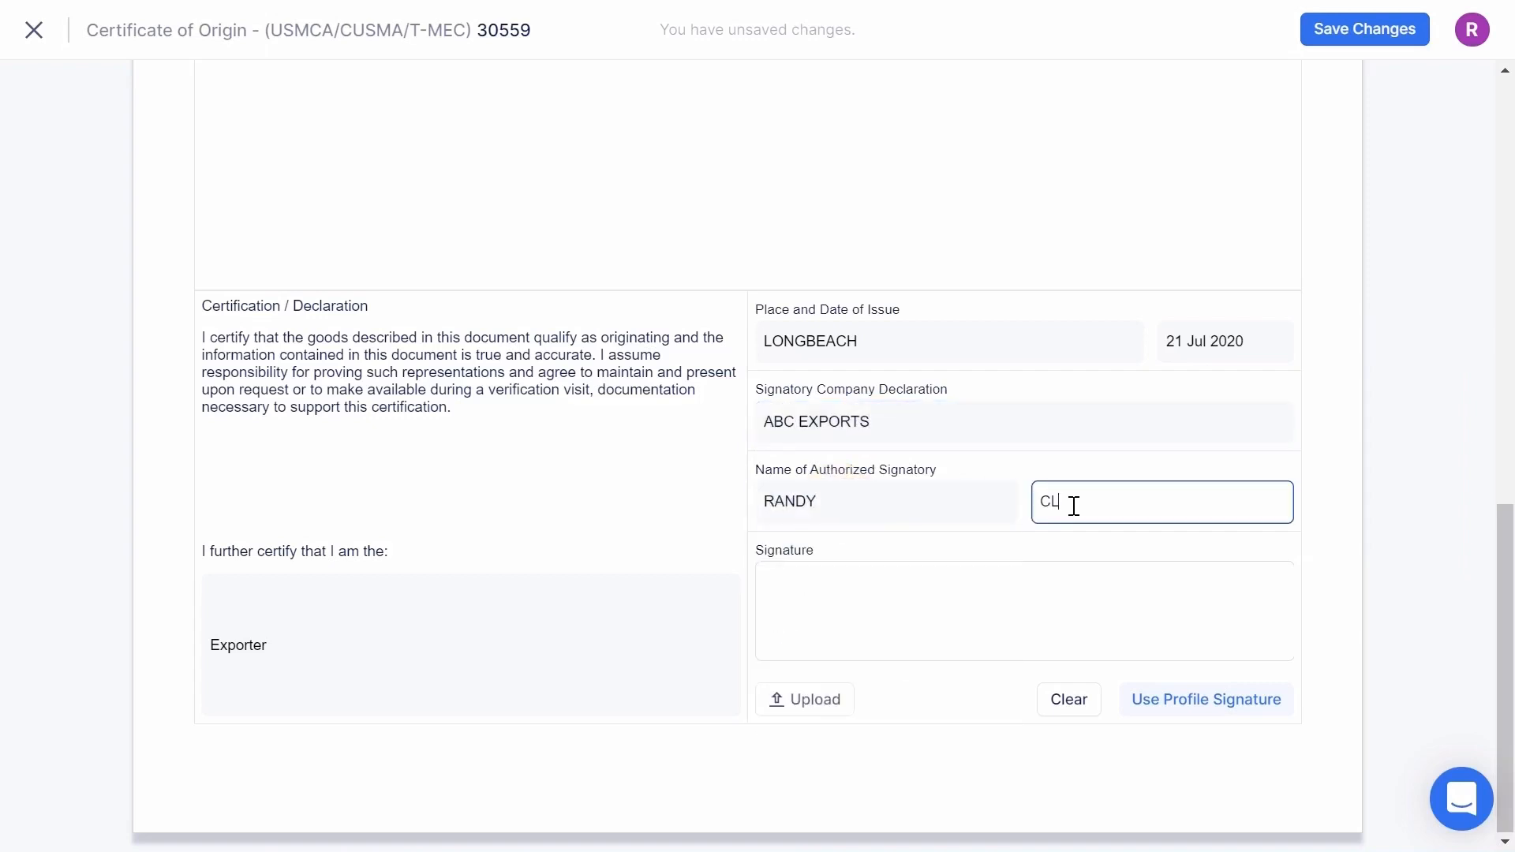
- Replace a hand-drawn signature with the saved profile signature
mouse_move(824, 644)
mouse_down()
mouse_move(862, 609)
mouse_move(900, 628)
mouse_up()
mouse_move(974, 589)
mouse_down()
mouse_move(992, 632)
mouse_move(1046, 638)
mouse_move(1102, 600)
mouse_move(1168, 622)
mouse_up()
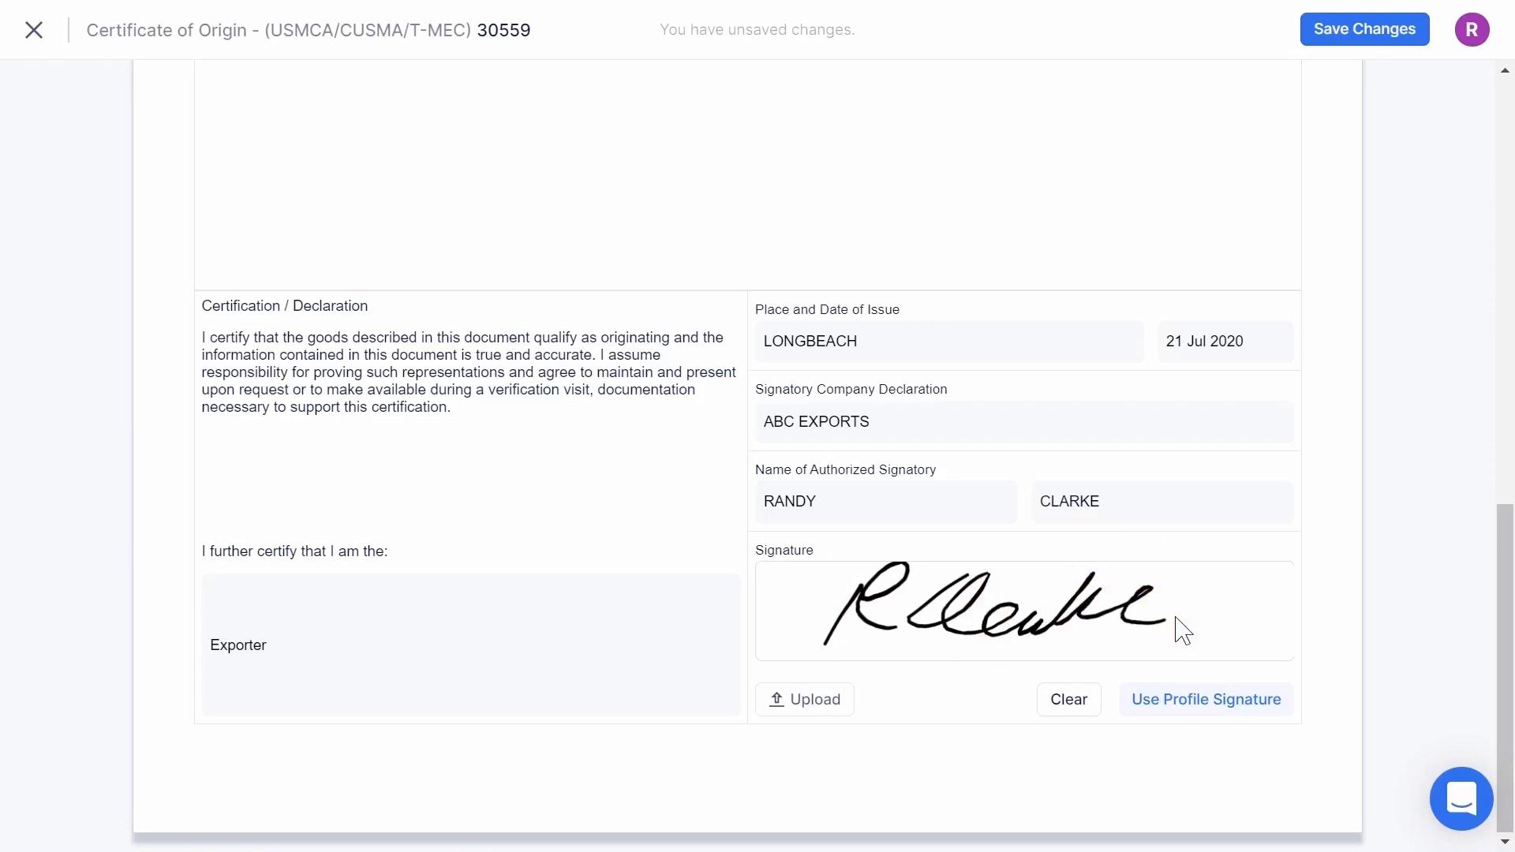
click(1078, 703)
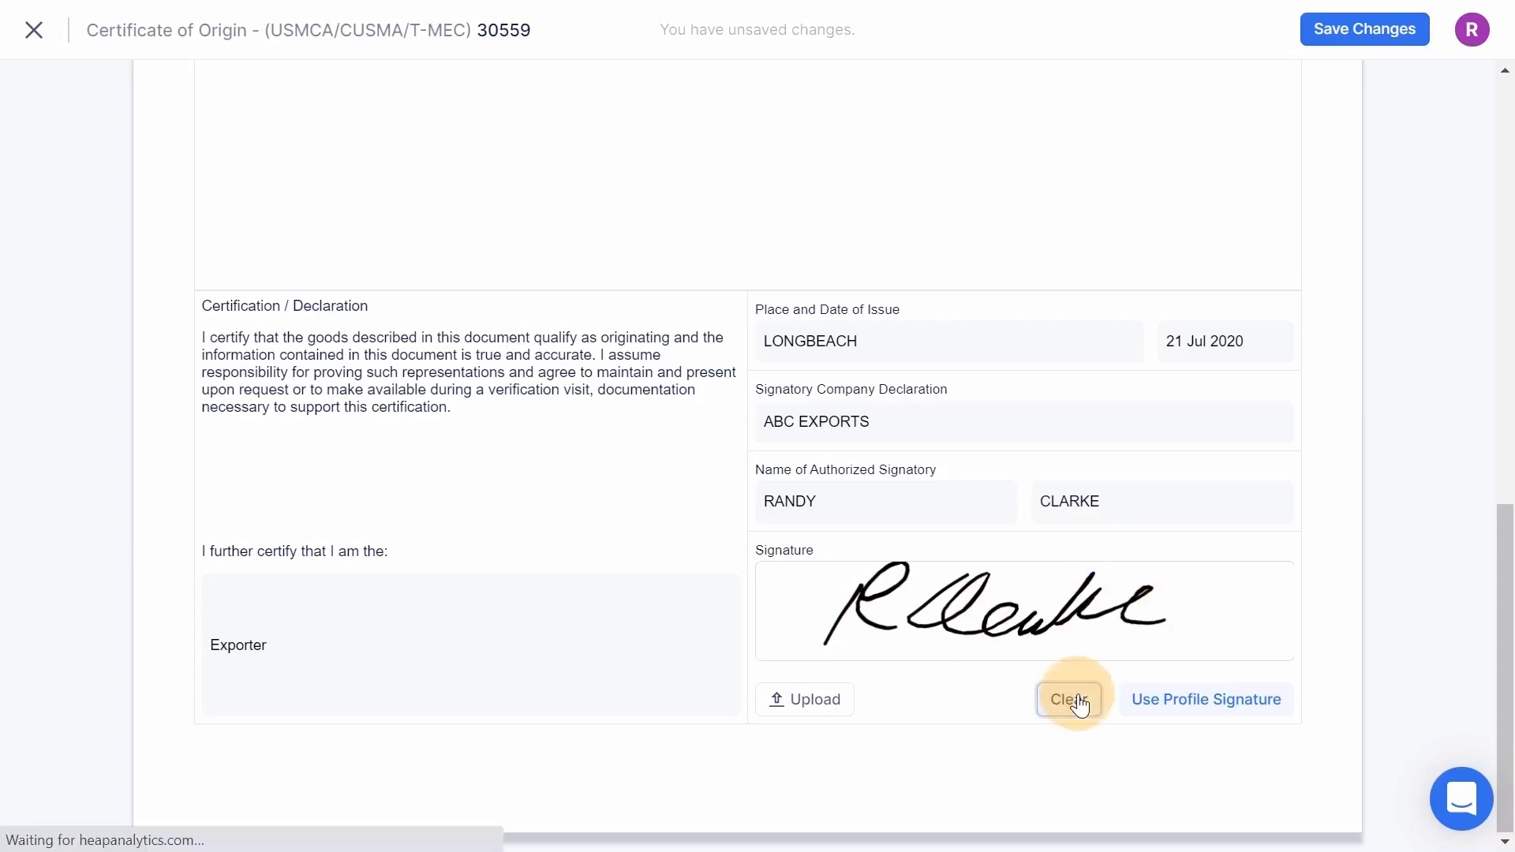
click(1171, 704)
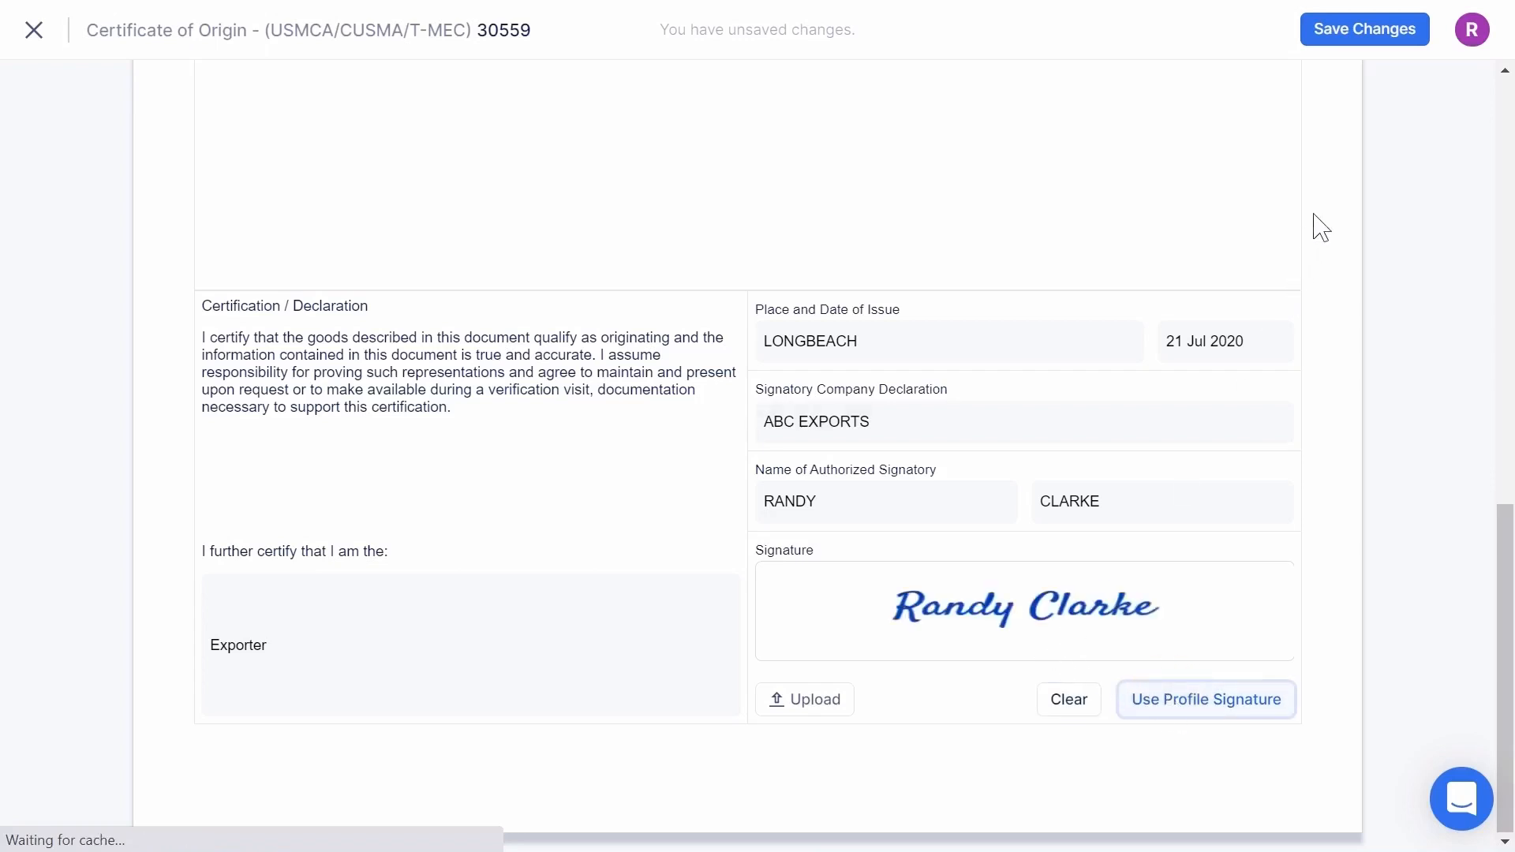
- Save the certificate changes and scroll through the saved document to review it
click(1340, 39)
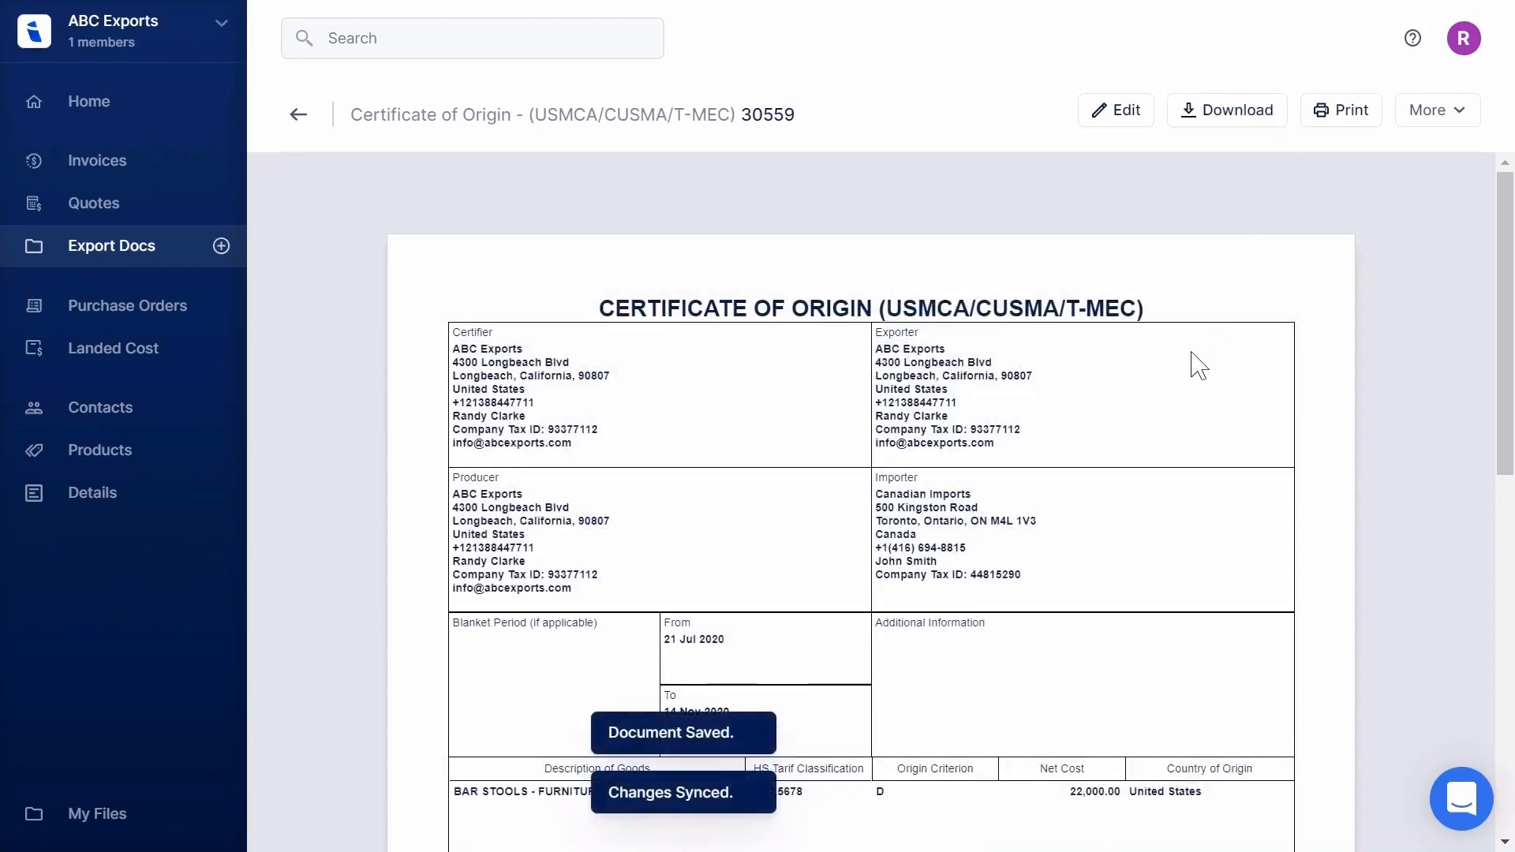
scroll(1196, 402, down, 10)
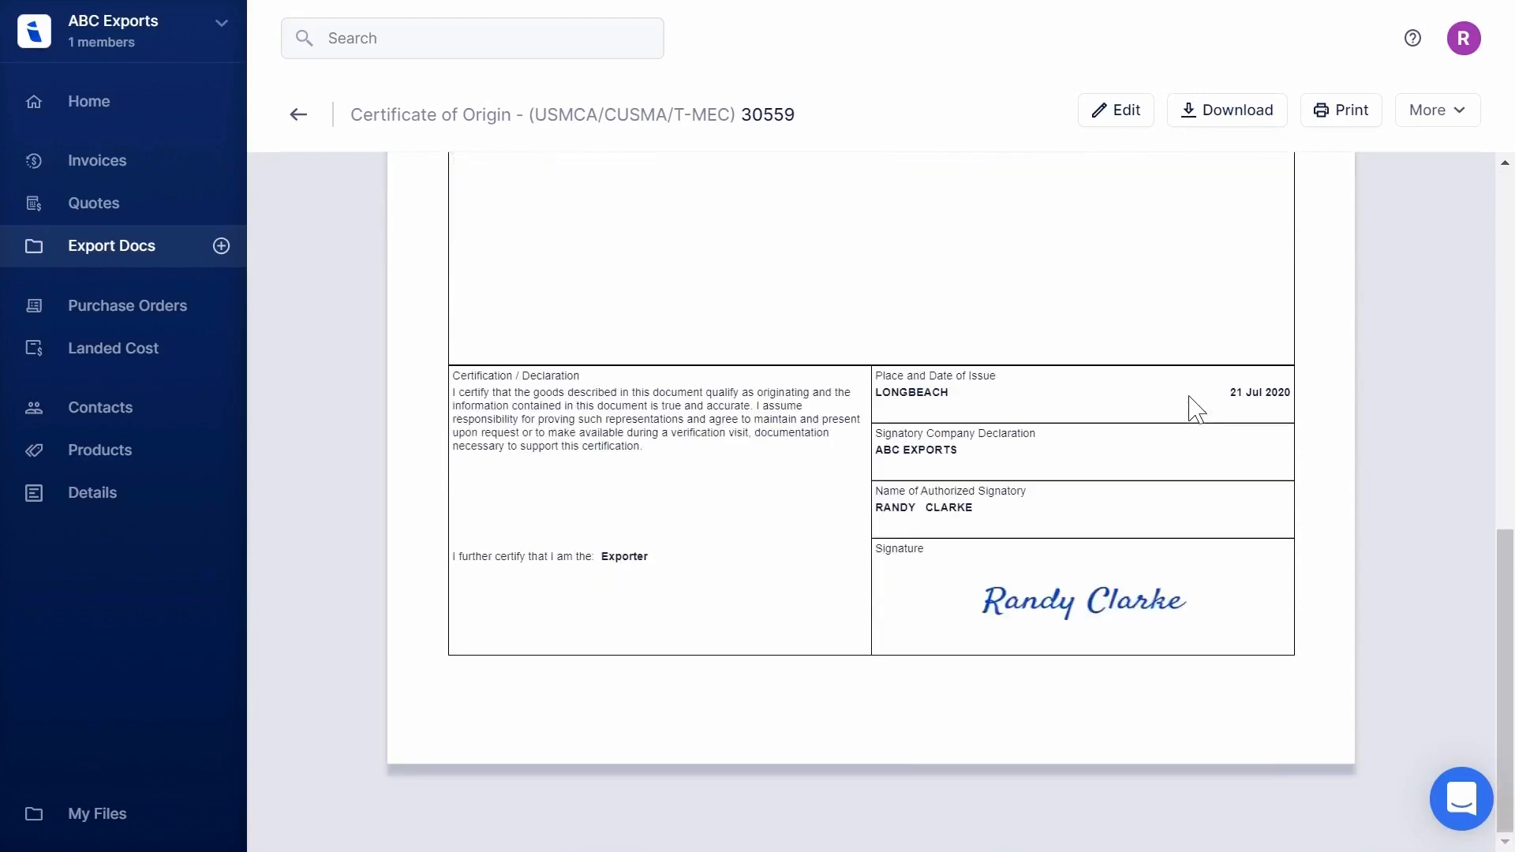
scroll(1196, 409, up, 4)
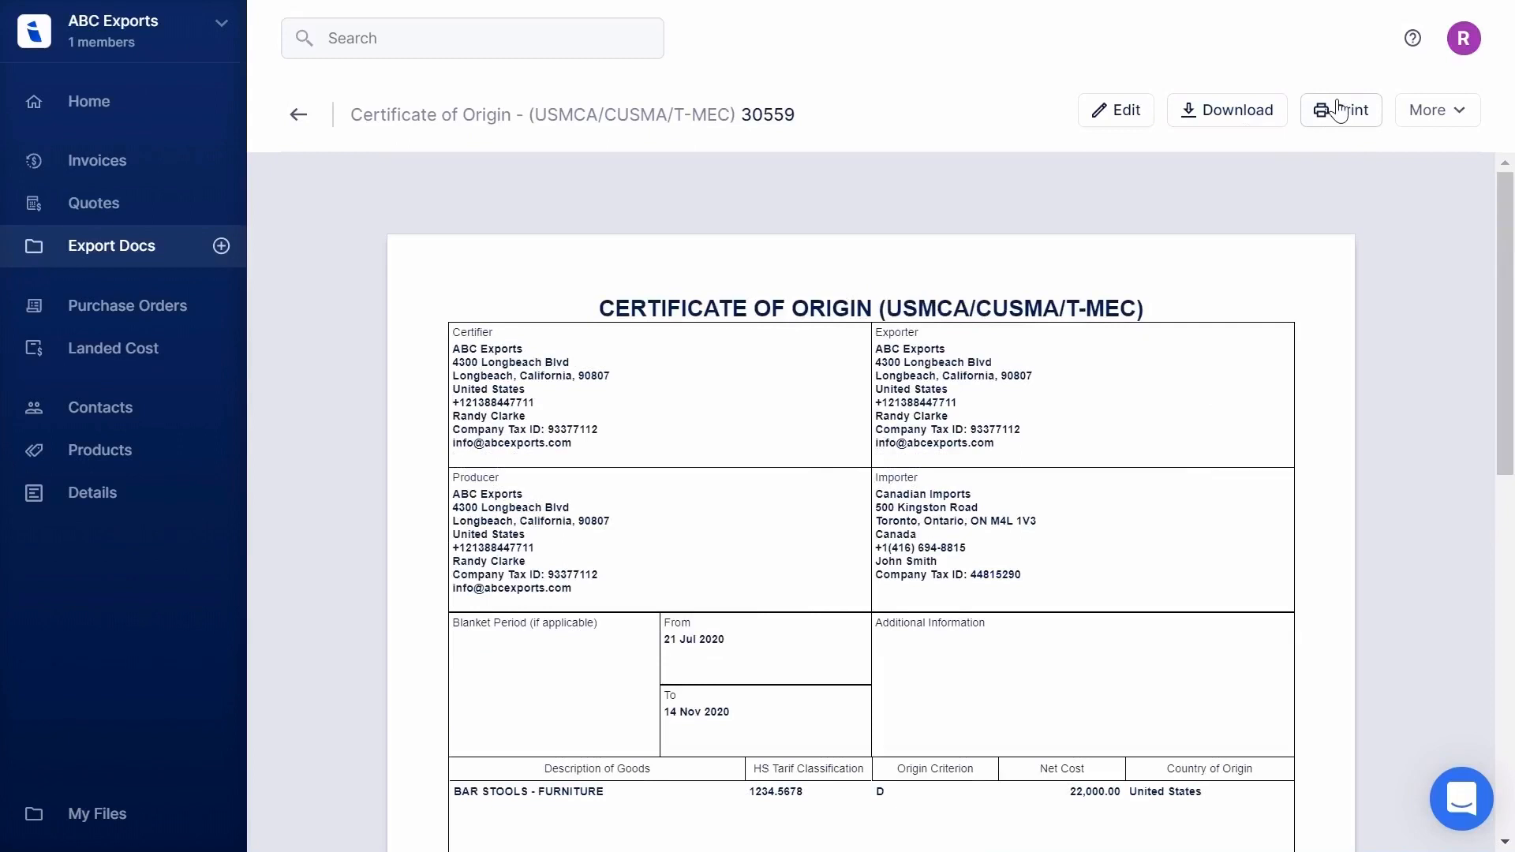
- Add a blue company seal, position it over the place of issue area, and save
click(1438, 114)
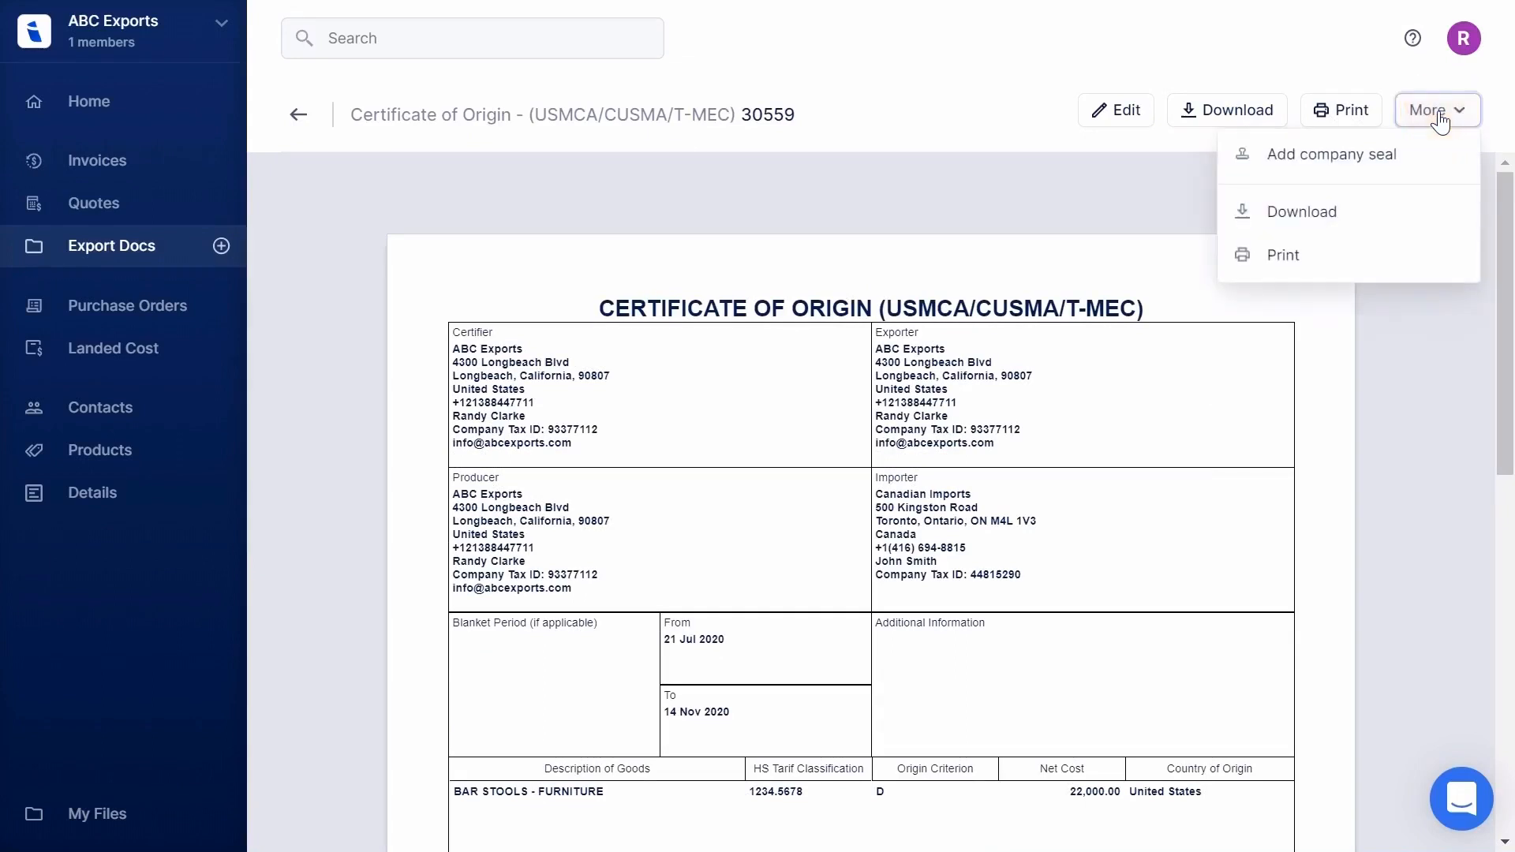
click(1344, 168)
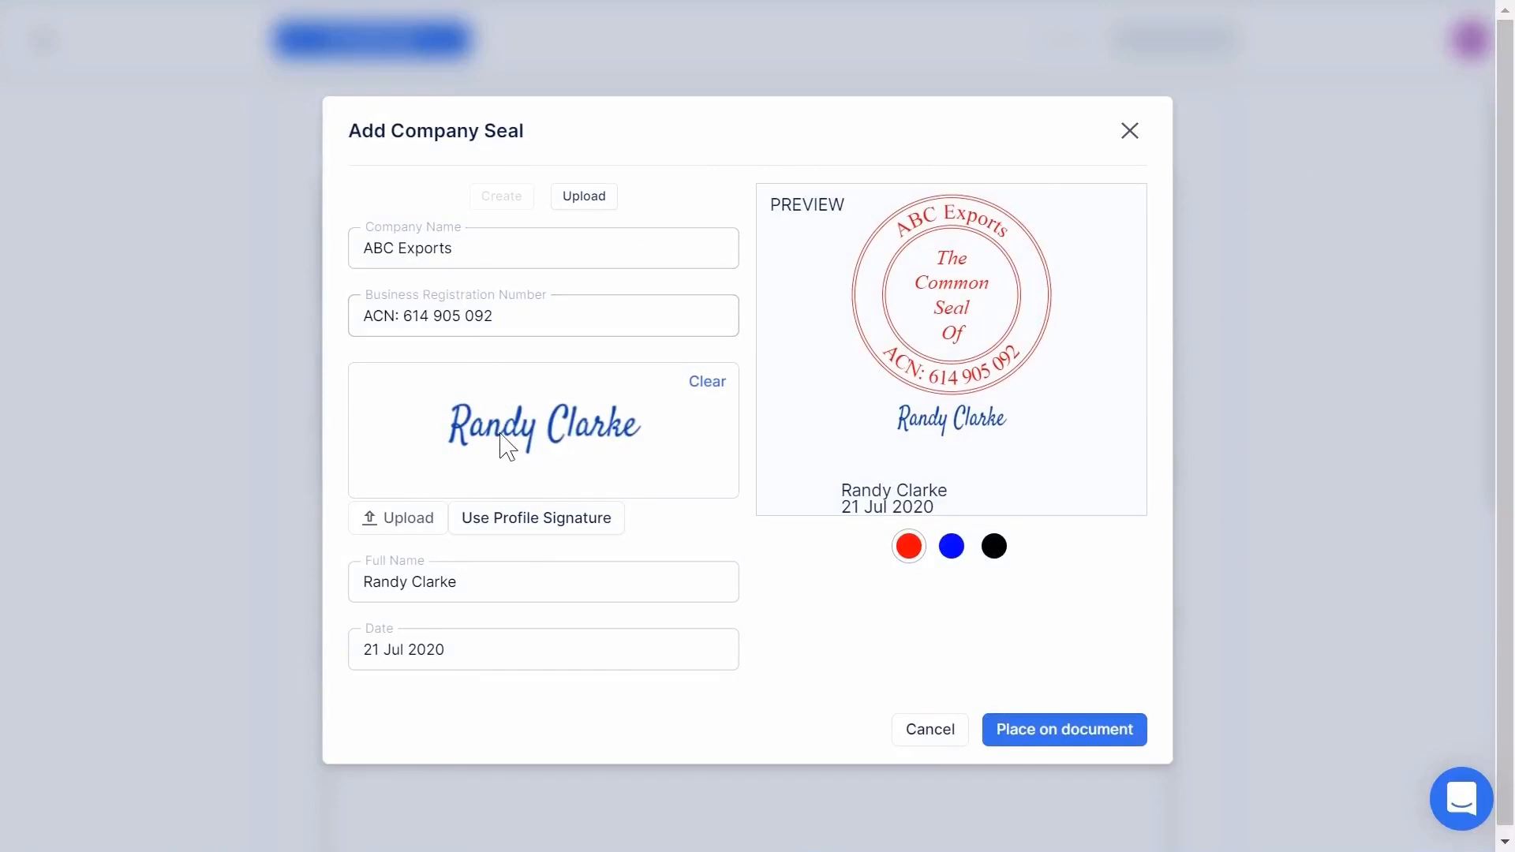
click(952, 549)
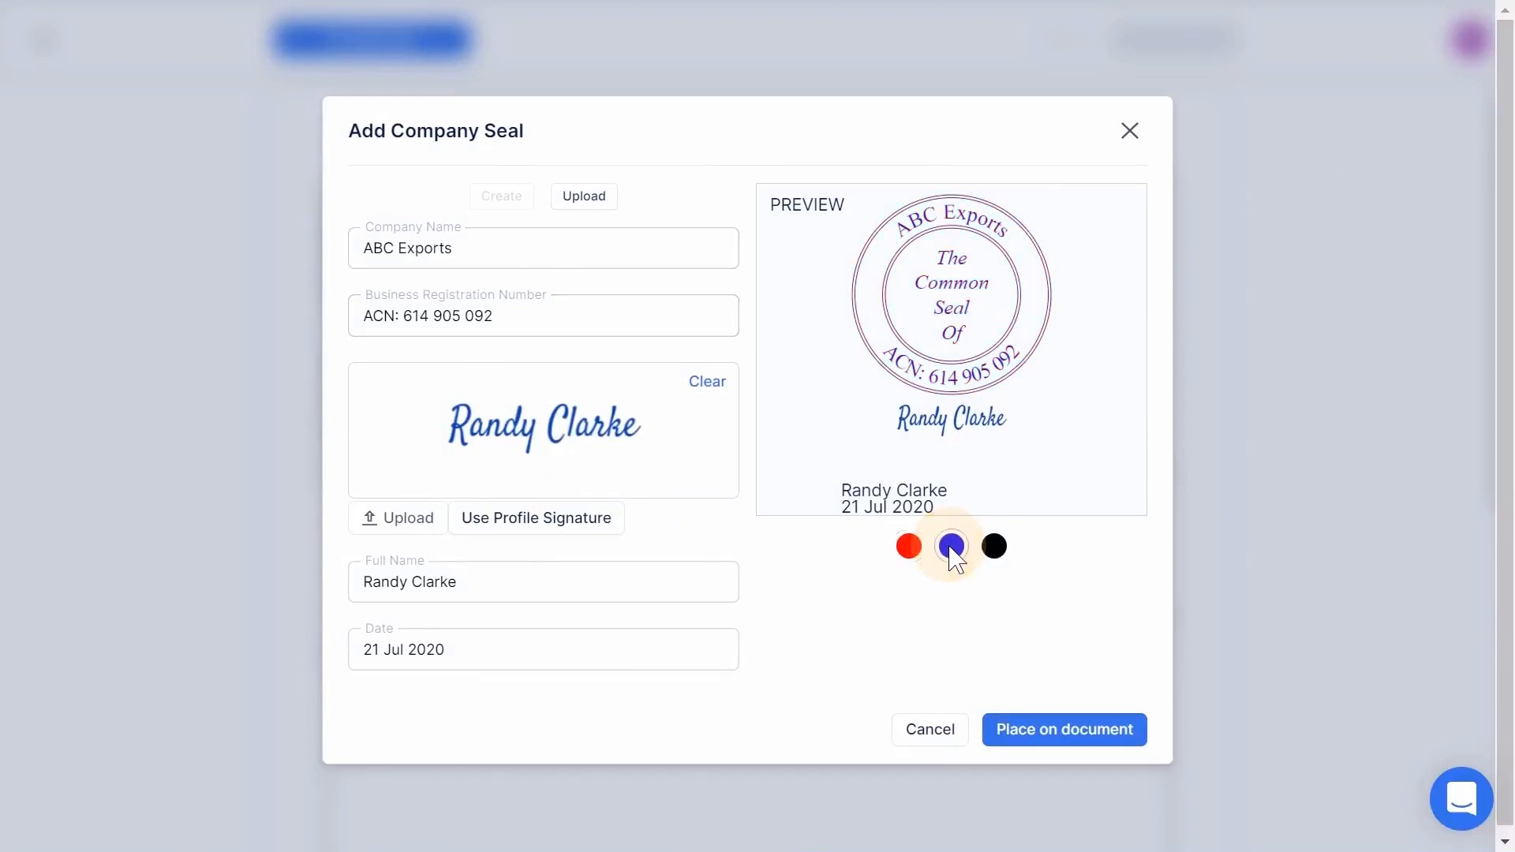
click(1053, 730)
drag(742, 153, 1022, 456)
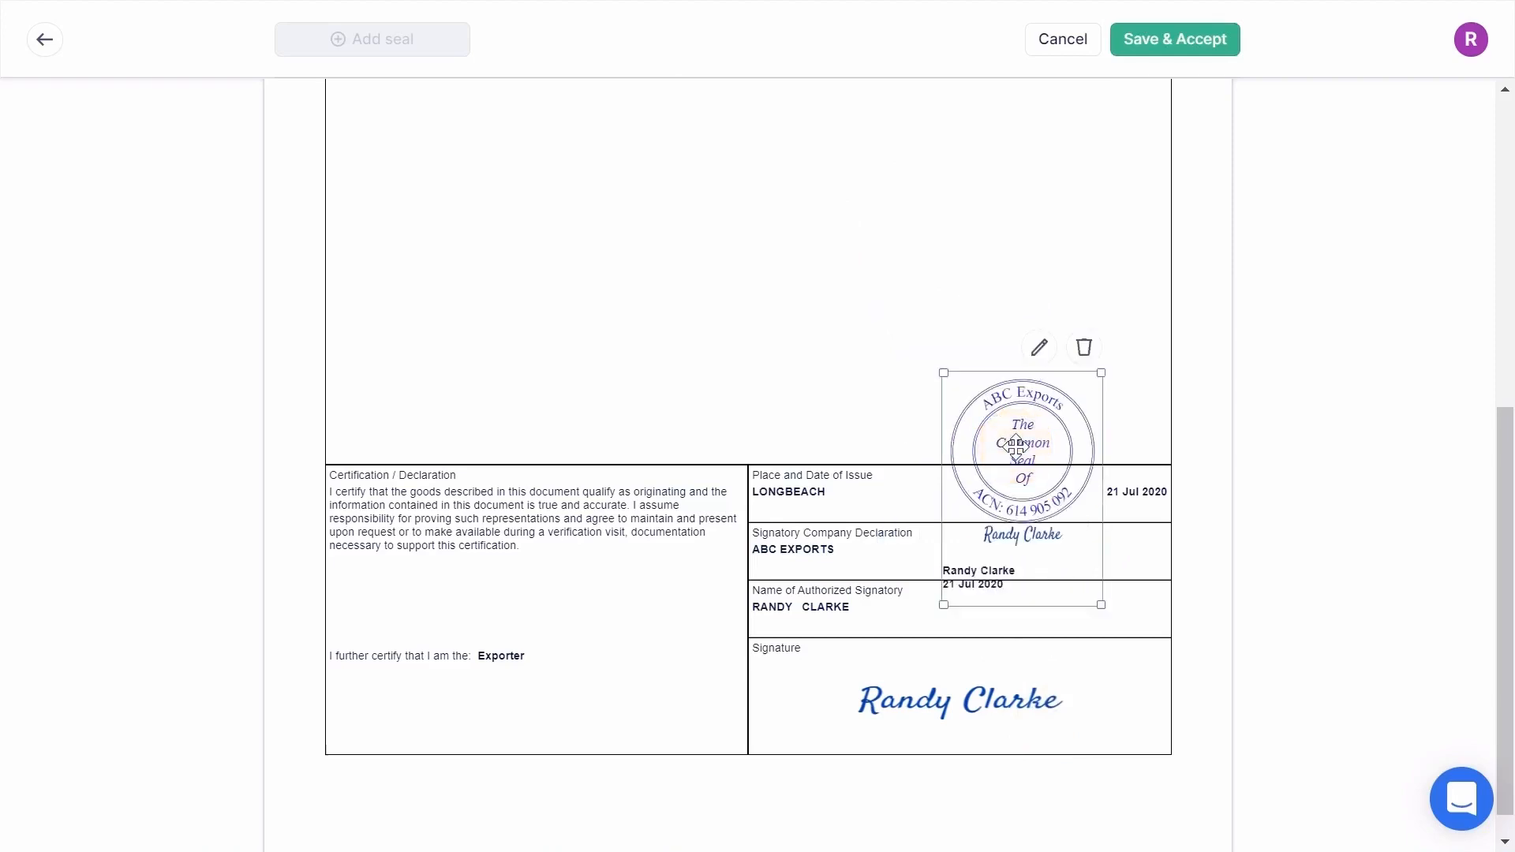
click(1184, 41)
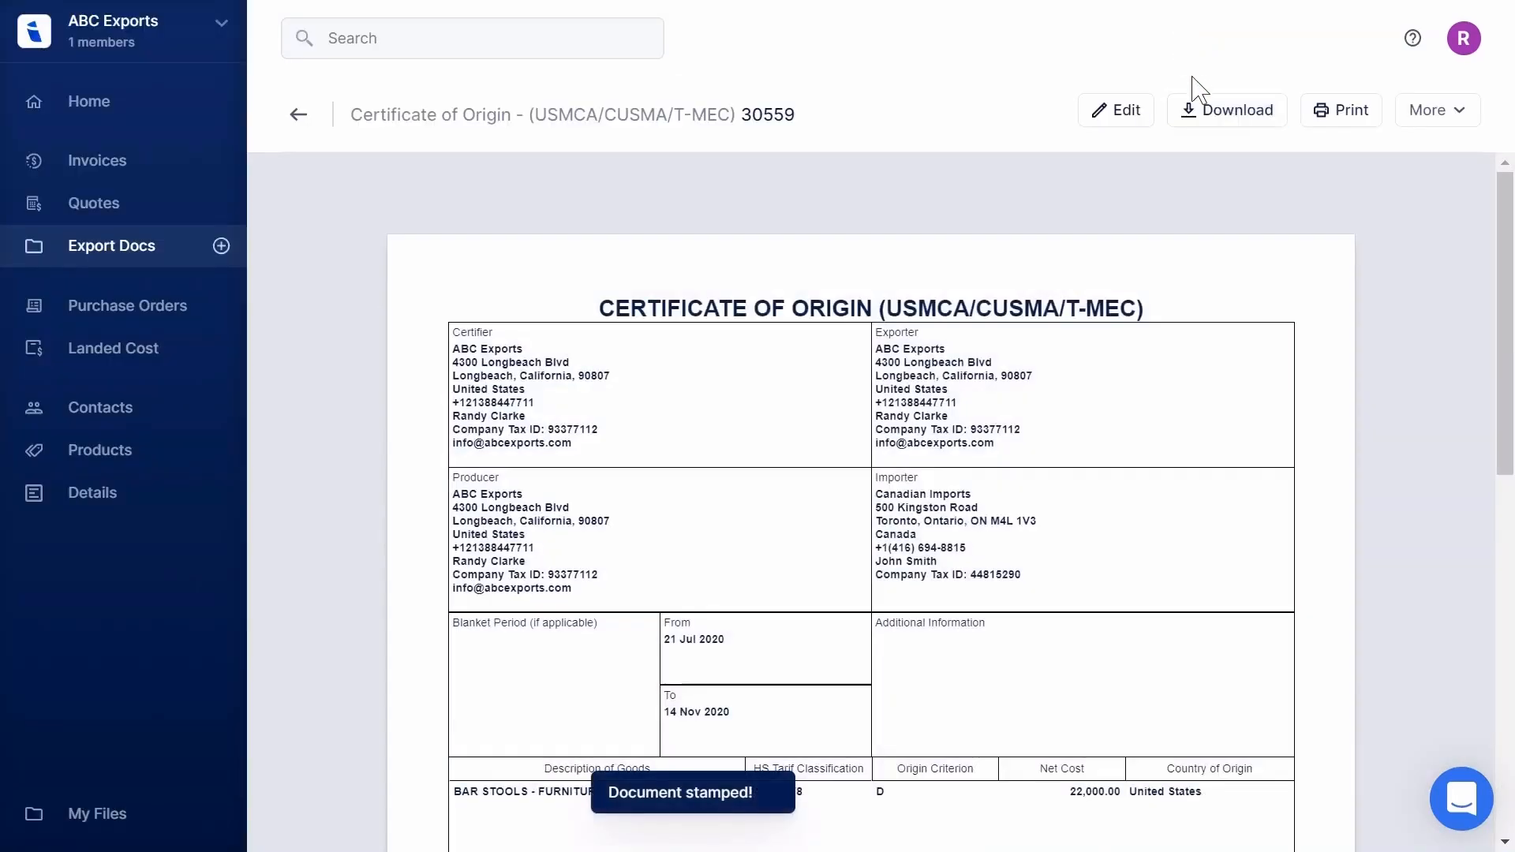
scroll(1201, 261, down, 10)
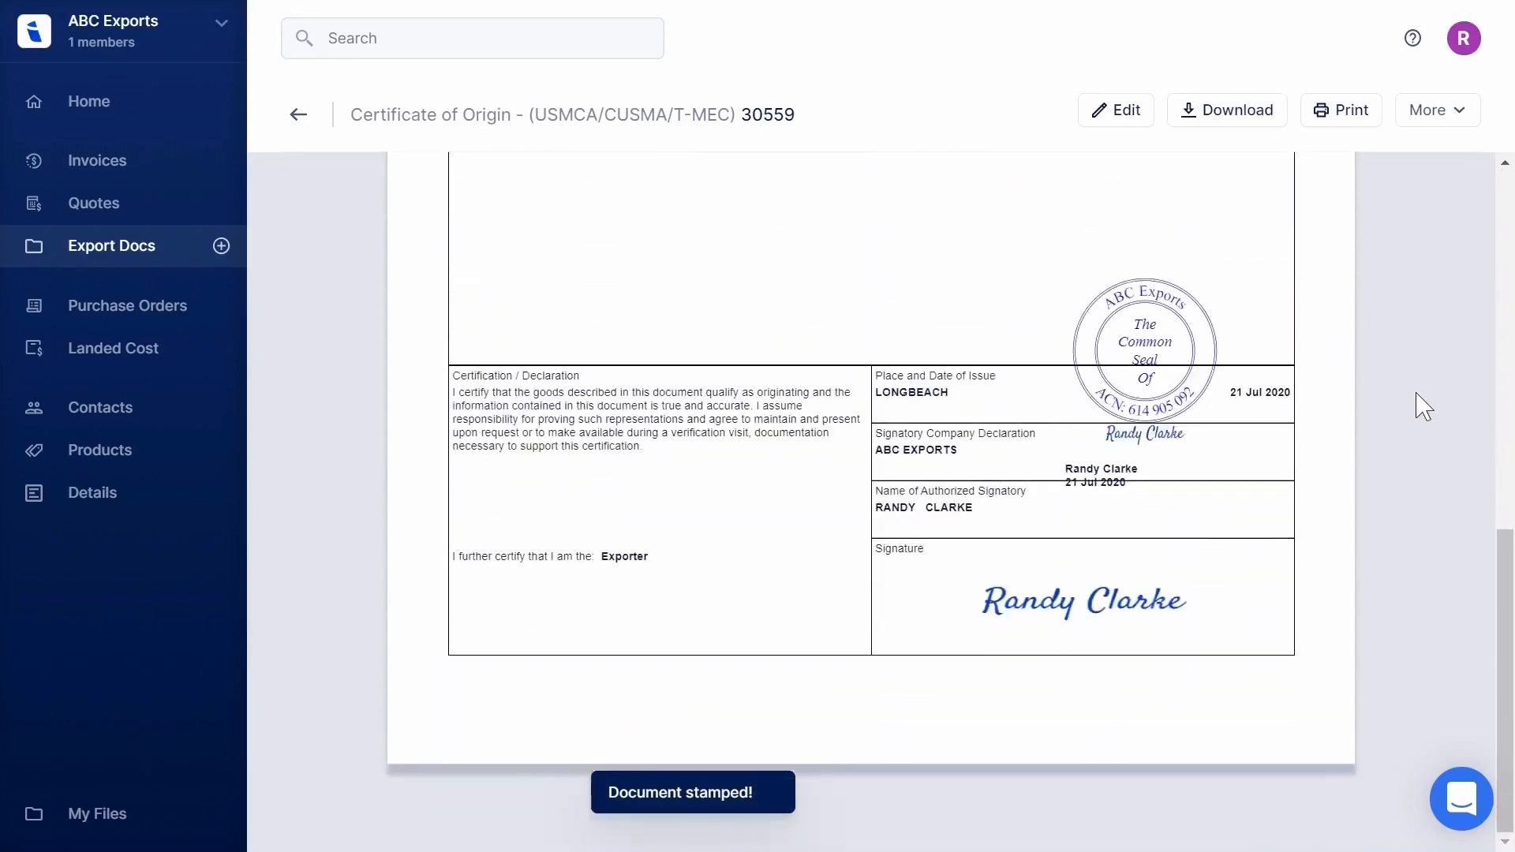